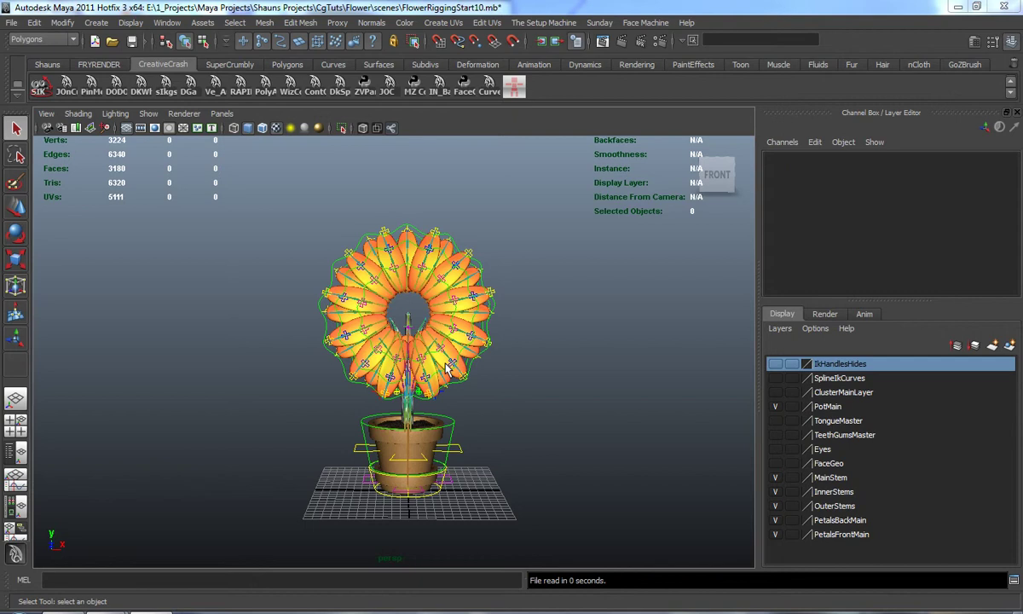
Examine the flower rig's stems, leaves and their controls from the front and the back.
middle_click_drag(433, 370, 452, 387, "alt")
key("w")
left_click_drag(414, 339, 381, 315, "alt")
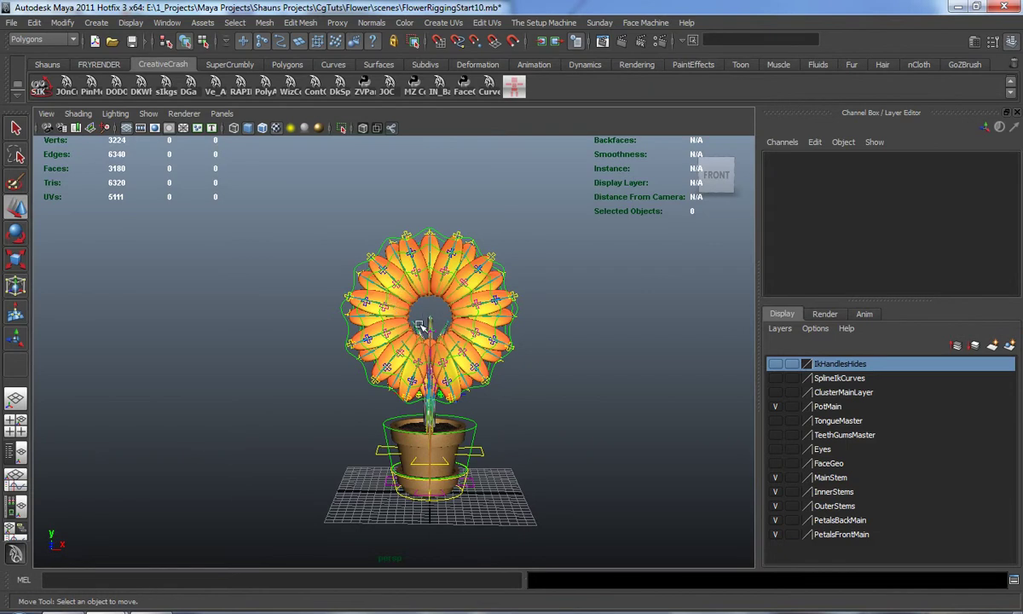
left_click_drag(438, 342, 309, 359, "alt")
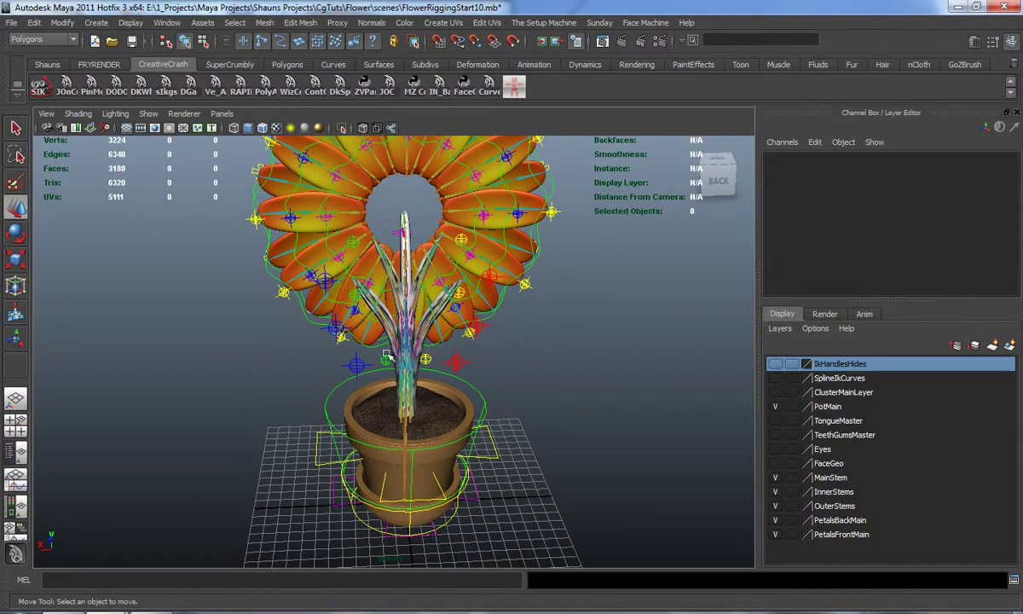
left_click_drag(372, 292, 454, 326, "alt")
mouse_move(384, 352)
left_mouse_down("alt")
mouse_move(388, 379)
mouse_move(388, 361)
left_mouse_up("alt")
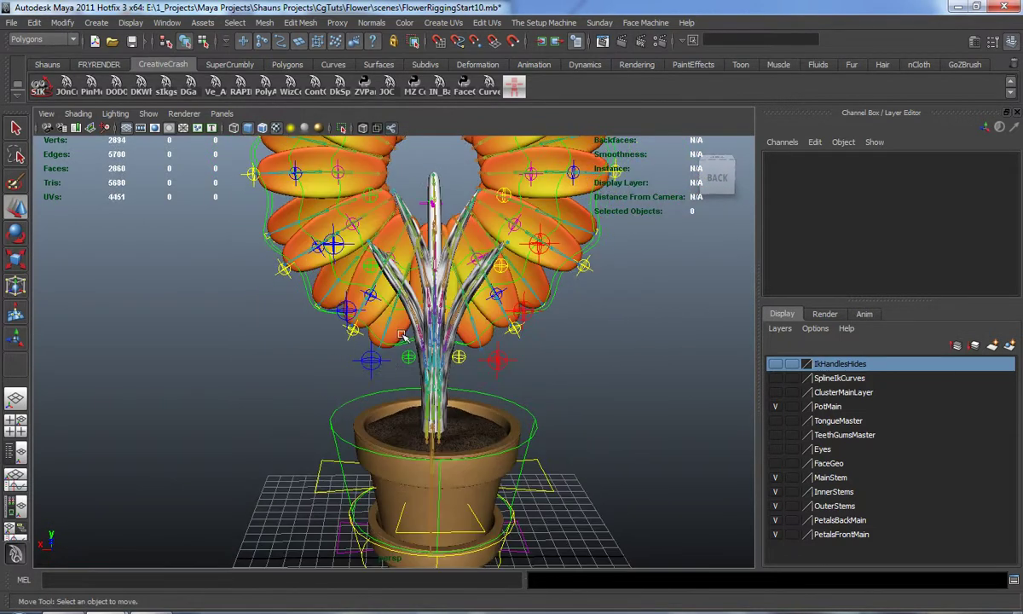
left_click_drag(396, 309, 450, 303, "alt")
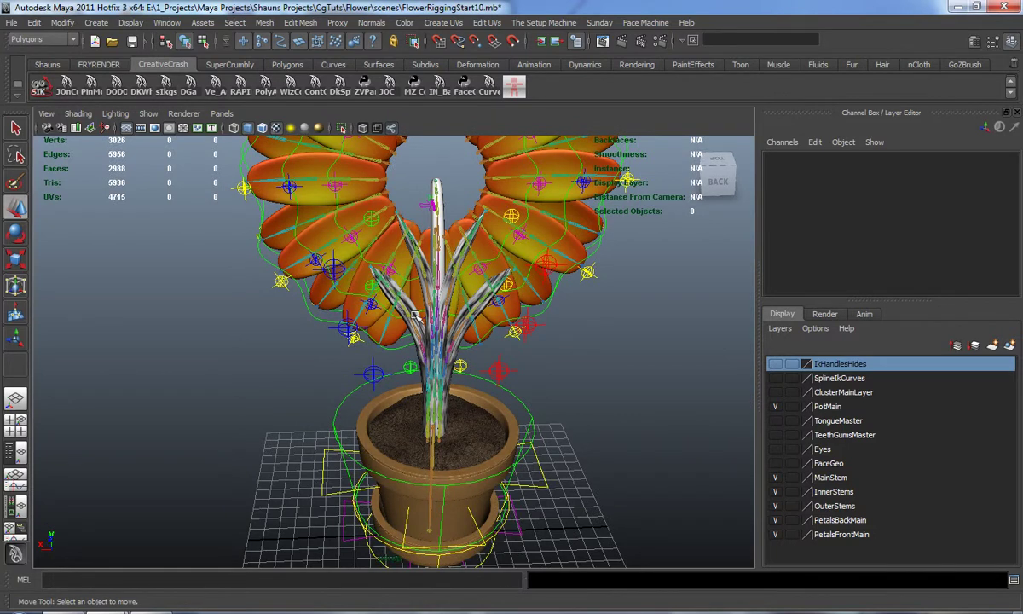
left_click_drag(350, 365, 303, 267, "alt")
Try moving the CC_R_outer_Stem_3 control to test the outer stem's reach, and undo the move.
left_click(526, 250)
left_click_drag(524, 252, 542, 307, "alt")
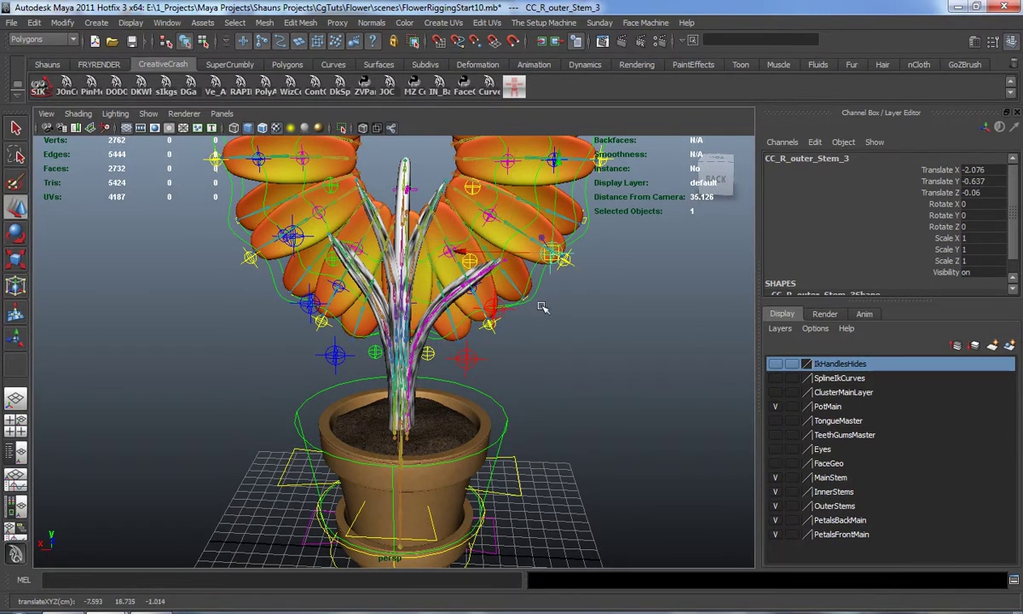
left_click_drag(554, 255, 460, 355, "alt")
key("ctrl+z")
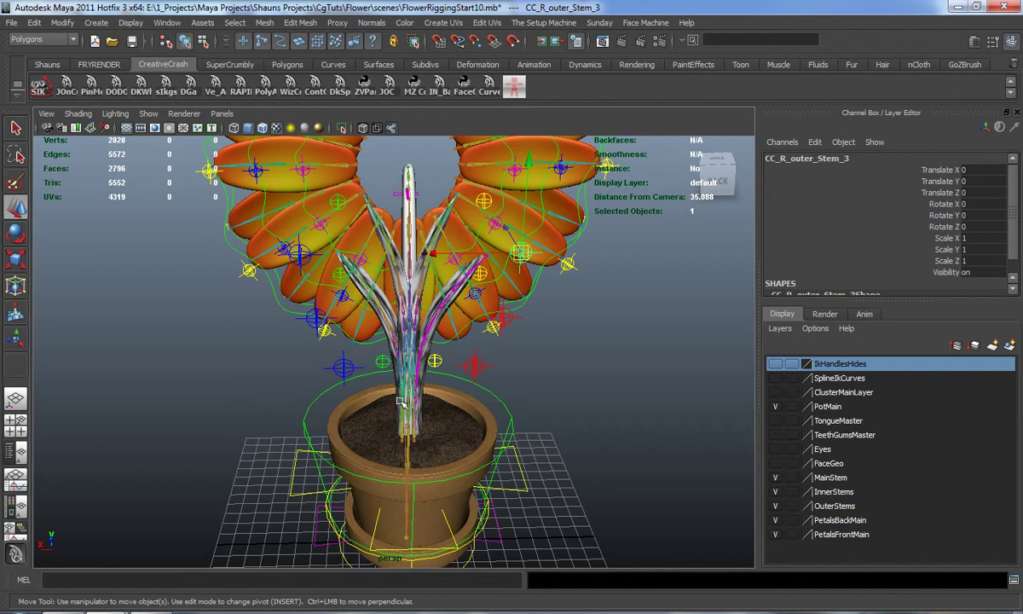
Select the inner and outer stem tip controls on both sides together, ending with CC_L_outer_Stem_3.
mouse_move(366, 429)
left_mouse_down("alt")
mouse_move(506, 417)
mouse_move(364, 430)
mouse_move(360, 421)
left_mouse_up("alt")
left_click_drag(454, 329, 353, 262, "alt")
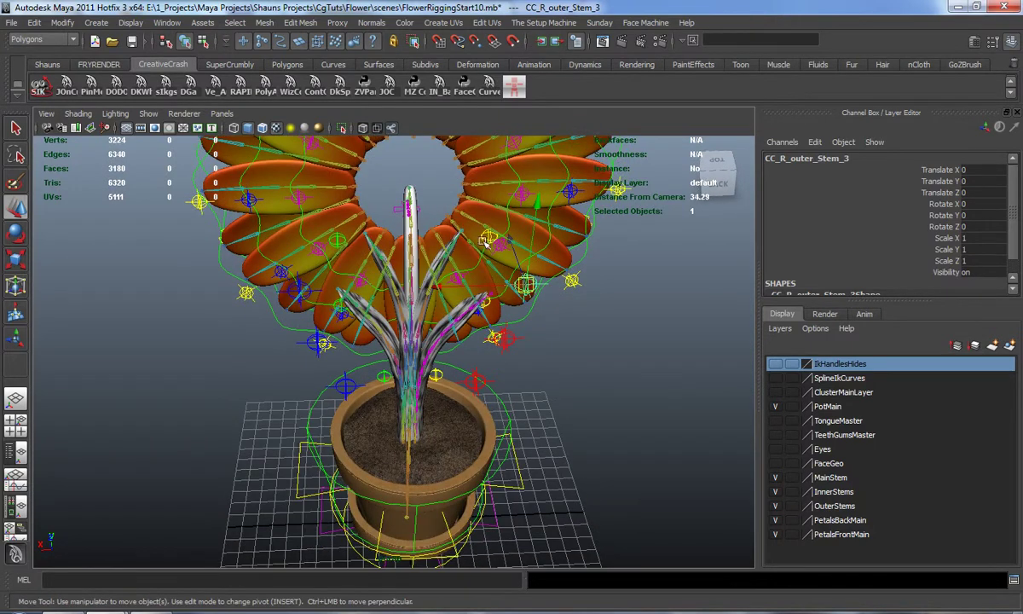
left_click_drag(435, 322, 471, 197, "alt")
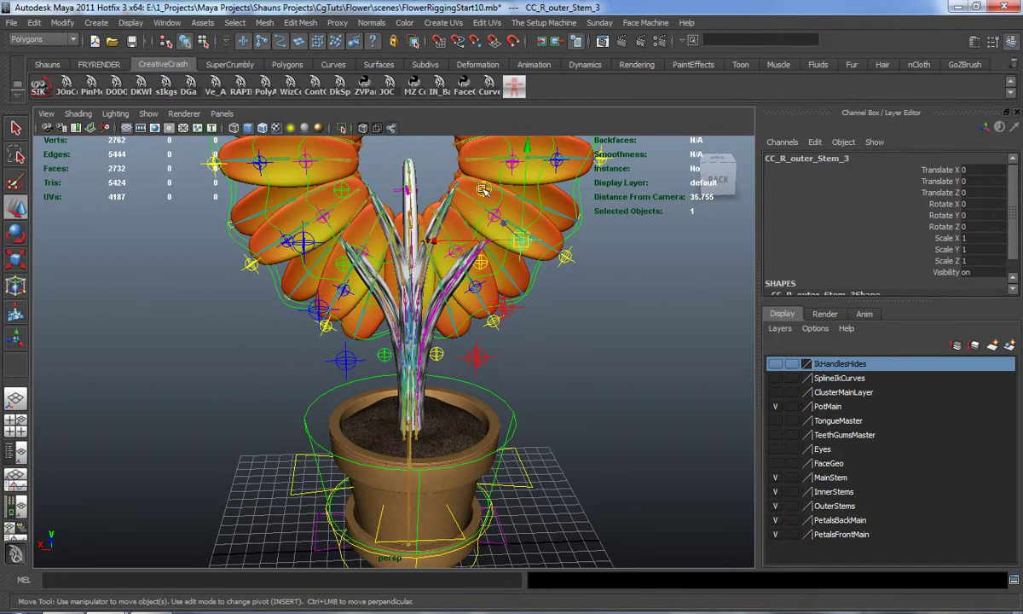
left_click(484, 189, "shift")
left_click(341, 190, "shift")
left_click(305, 243, "shift")
left_click_drag(309, 302, 348, 252, "alt")
left_click_drag(422, 199, 393, 319, "alt")
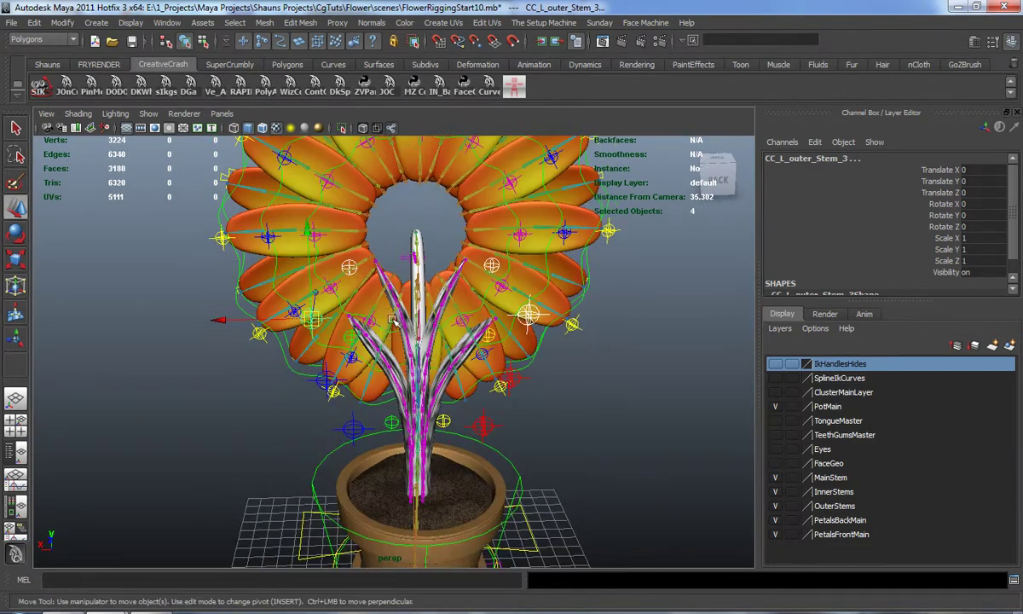
left_click_drag(340, 361, 379, 340, "alt")
Add a keyable Enum attribute named Stretchy Controller to the four selected controls, with Stretch_On as its first enum name.
left_click(63, 23)
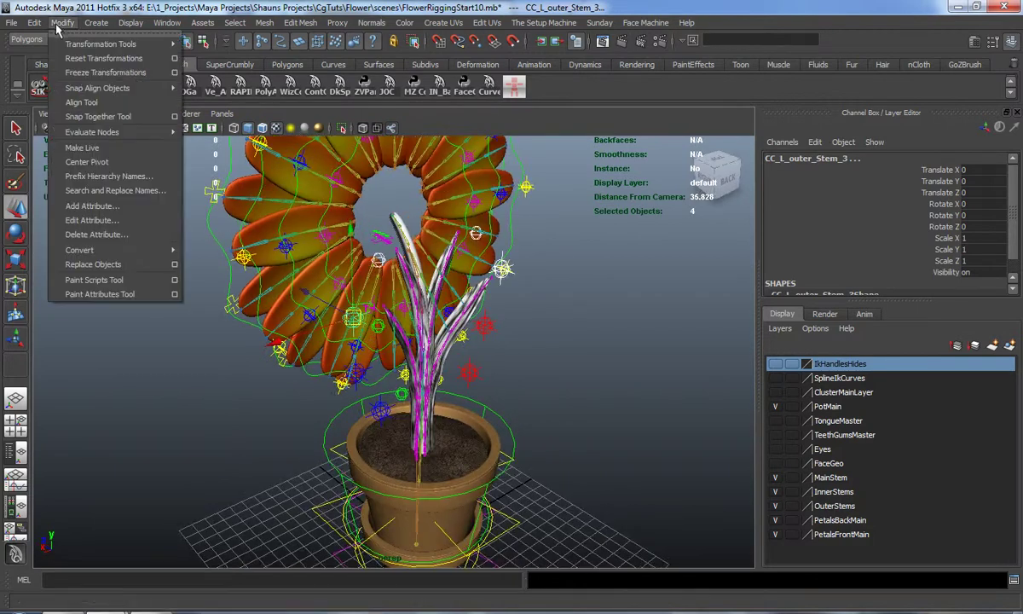
left_click(85, 207)
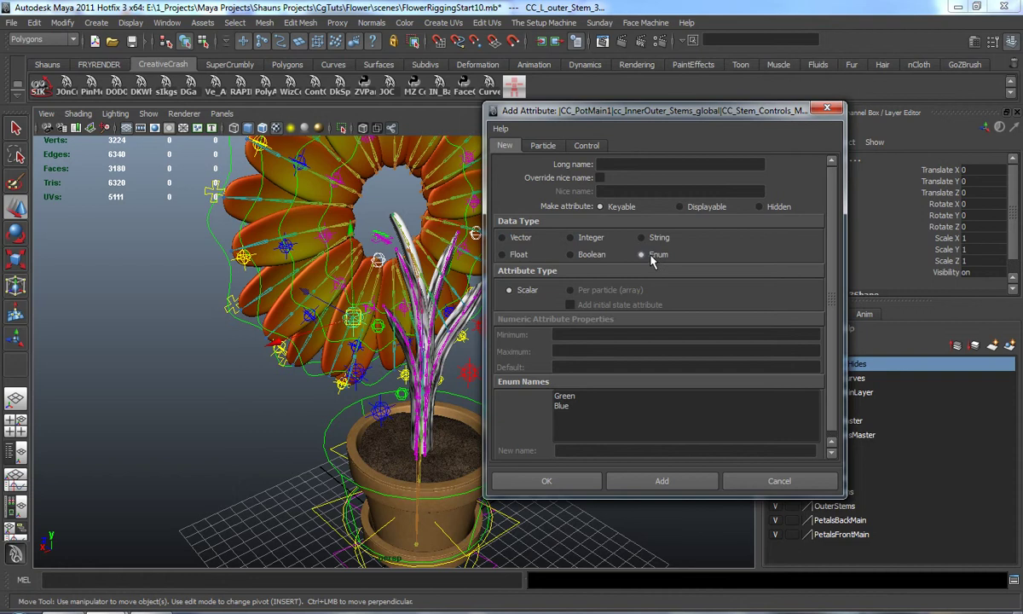
left_click(606, 165)
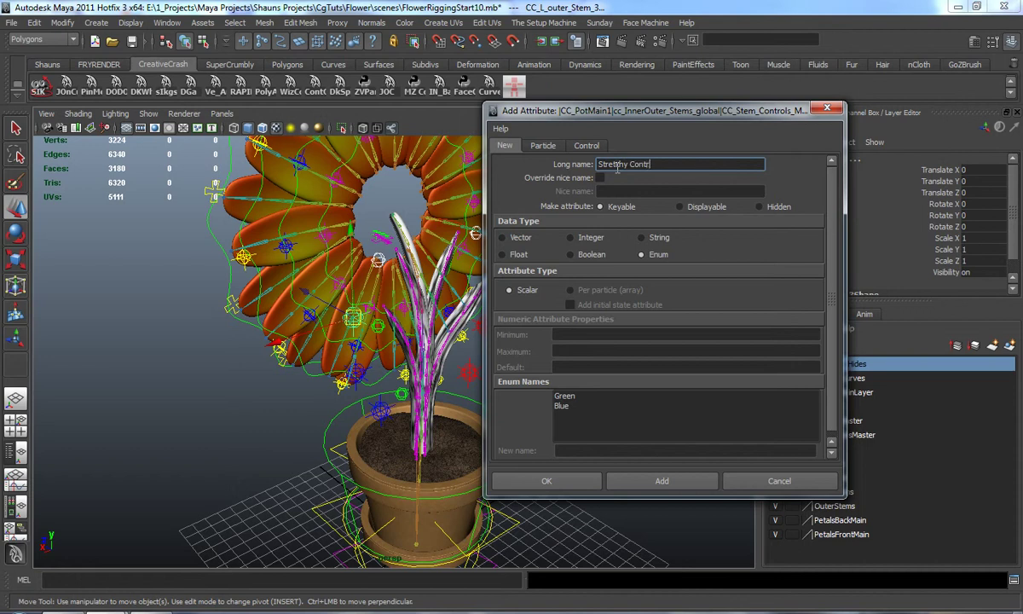
left_click(564, 396)
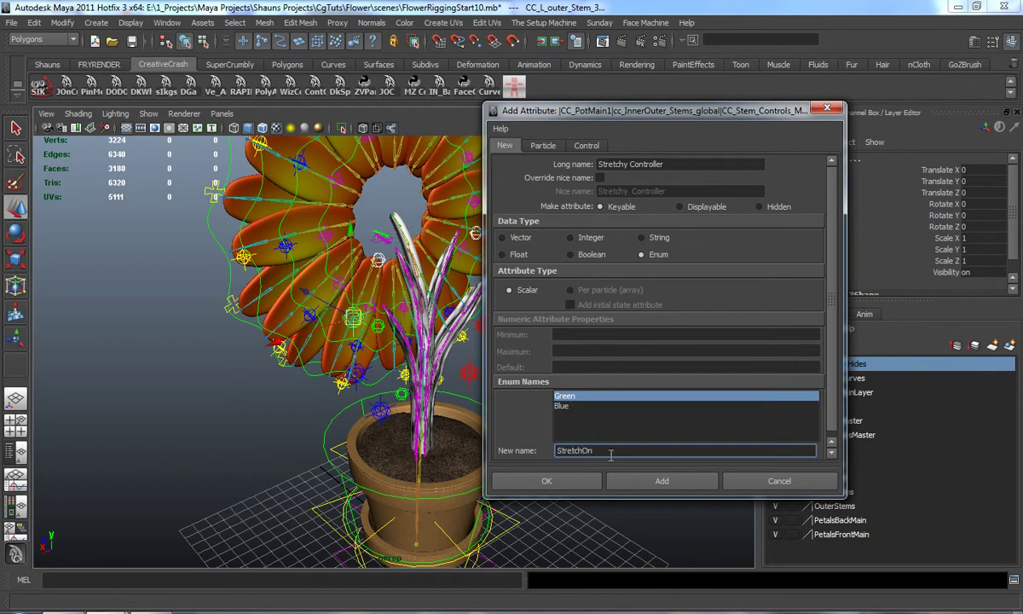
type("Stretch_On")
key("Return")
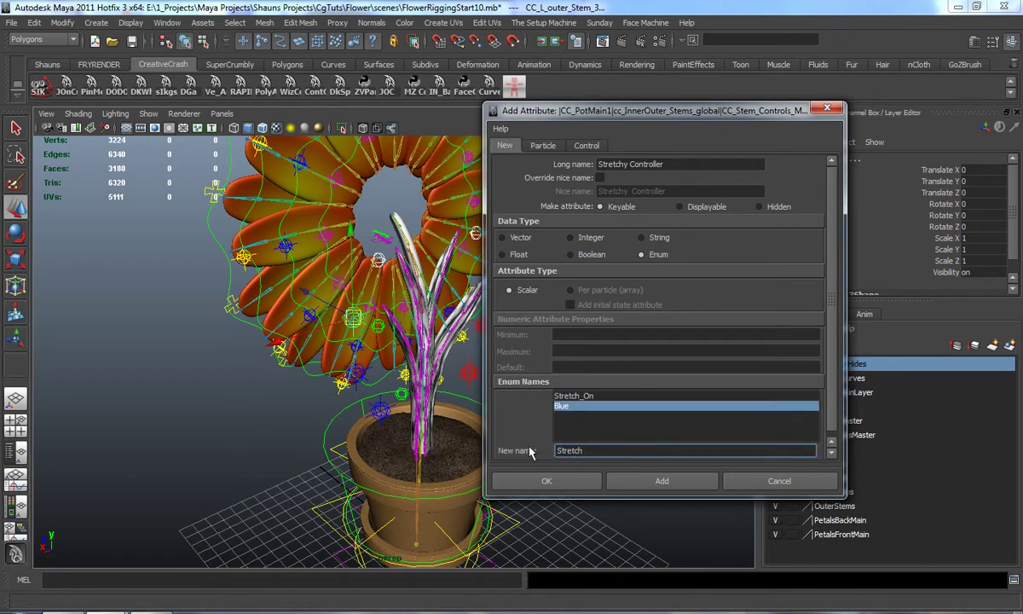
left_click(643, 482)
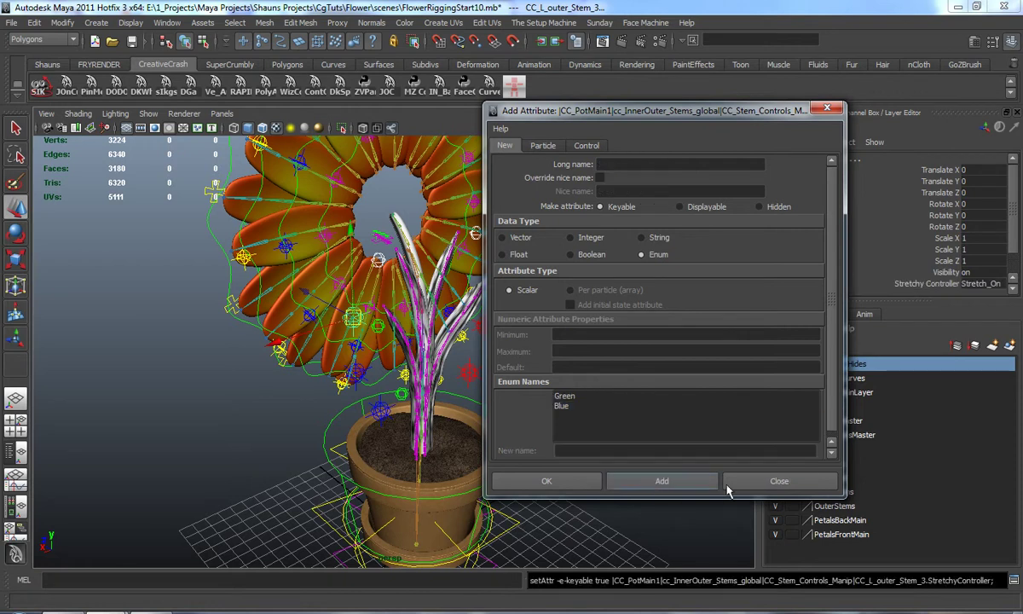
left_click(779, 481)
Check each of the four stem tip controls for the Stretchy Controller attribute.
left_click(646, 473)
left_click_drag(646, 473, 547, 474, "alt")
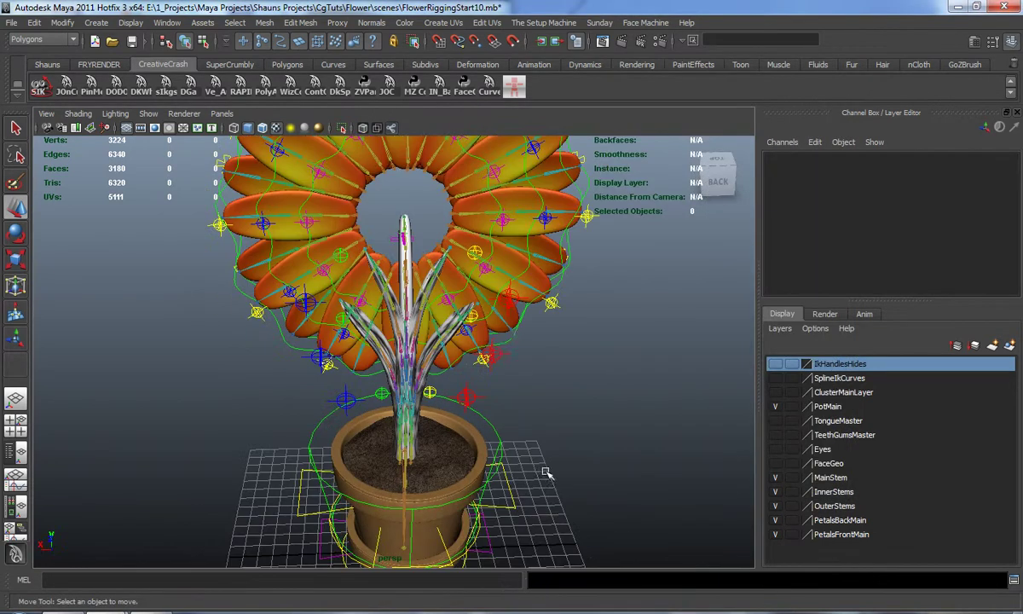
left_click(510, 296)
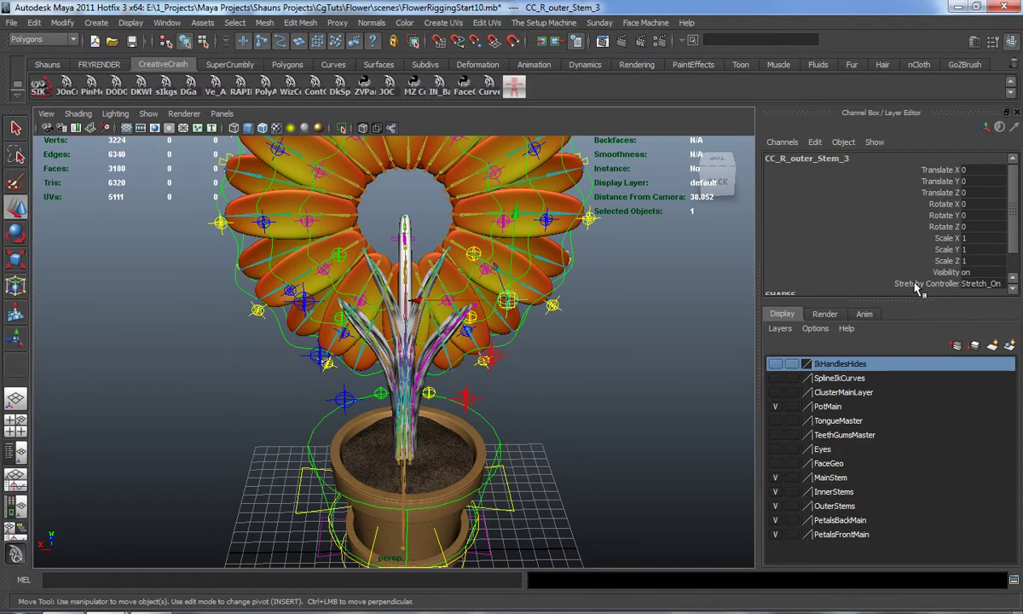
left_click(486, 253)
left_click_drag(487, 253, 401, 267, "alt")
left_click(425, 250)
left_click(326, 229)
left_click(330, 300)
left_click_drag(362, 315, 285, 332, "alt")
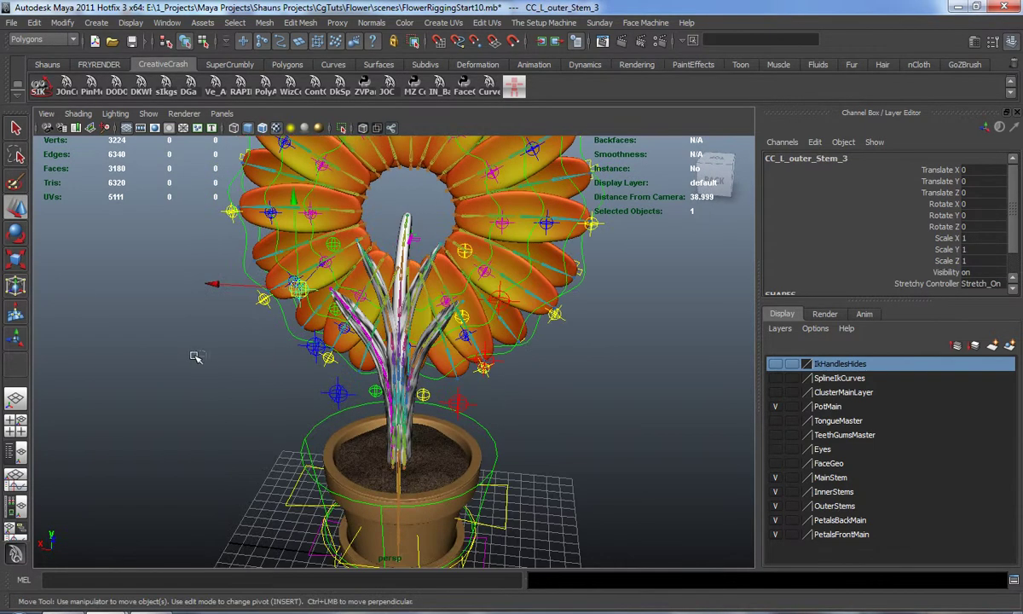
Clear the selection and turn on the visibility of the IkHandlesHides layer.
left_click(194, 356)
scroll(201, 357, "up", 5)
middle_click_drag(222, 360, 259, 392, "alt")
left_click_drag(259, 392, 330, 356, "alt")
middle_click_drag(330, 356, 315, 392, "alt")
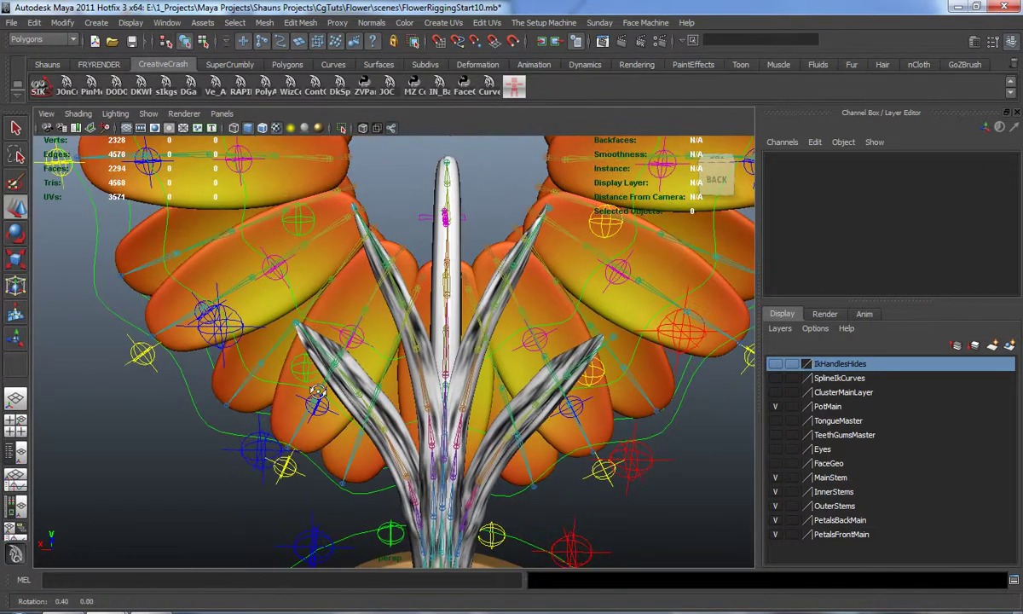
left_click(776, 364)
Make the outer stem's ikHandle3 stretchy with wp stretchy Ik in Translate mode and a joint offset of 0.
left_click_drag(426, 341, 243, 308, "alt")
left_click_drag(246, 305, 237, 277, "alt")
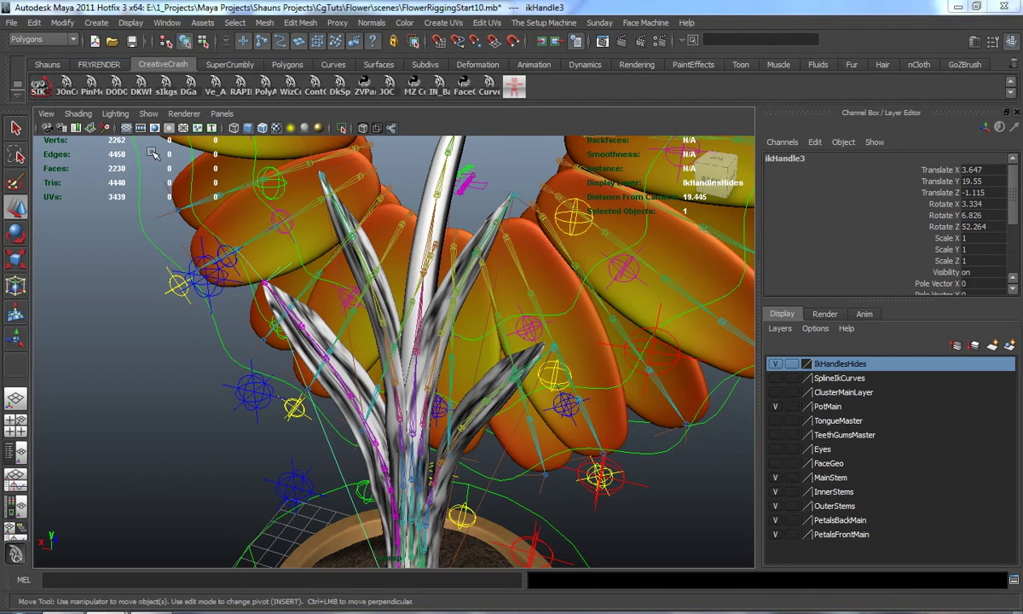
left_click_drag(1019, 213, 819, 131)
left_click_drag(439, 312, 467, 326, "alt")
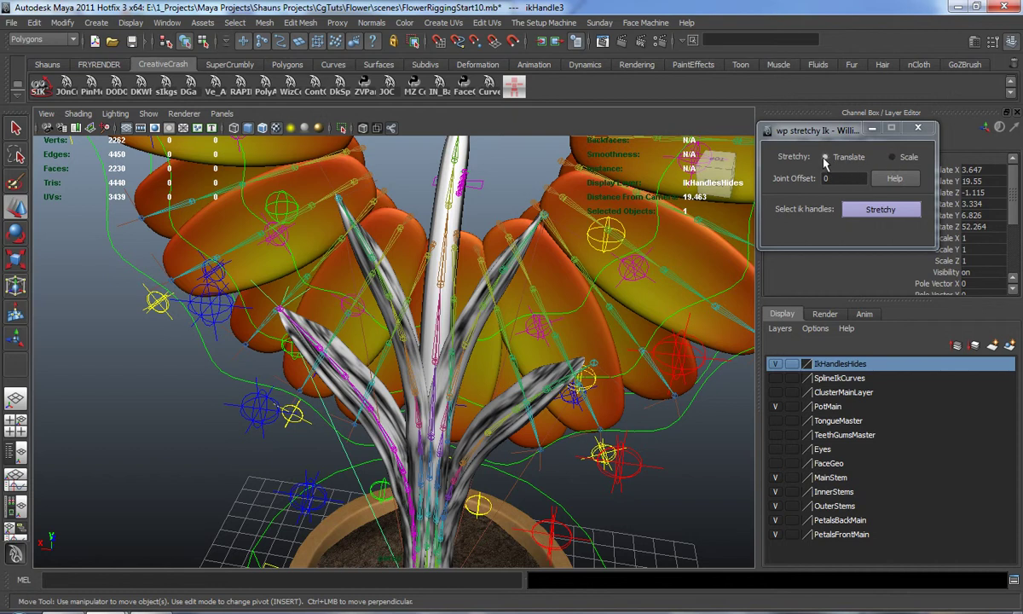
left_click(858, 215)
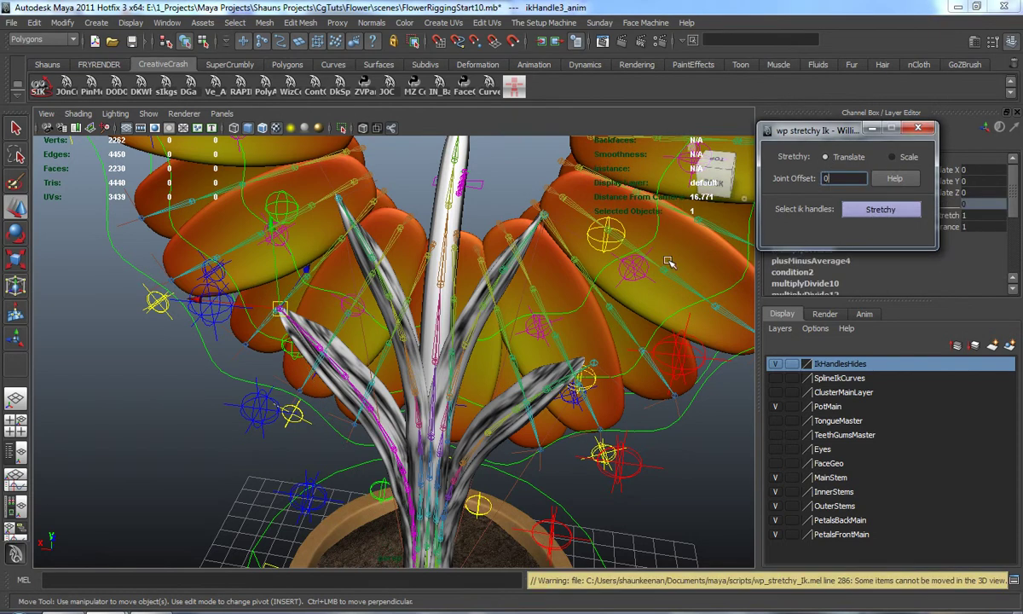
Parent the ikHandle3_anim control at the outer stem's tip to CC_L_outer_Stem_3.
left_click(144, 411)
scroll(258, 393, "up", 5)
middle_click_drag(201, 388, 330, 424, "alt")
scroll(330, 426, "up", 5)
right_click_drag(331, 426, 353, 416, "alt")
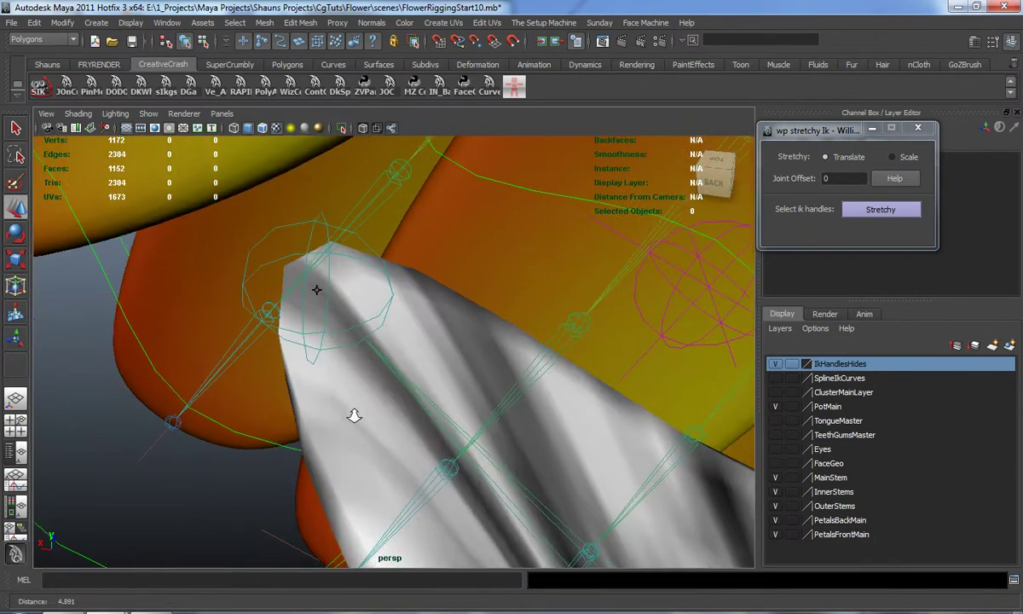
left_click(316, 289)
right_click_drag(290, 334, 194, 354, "alt")
left_click(183, 327, "shift")
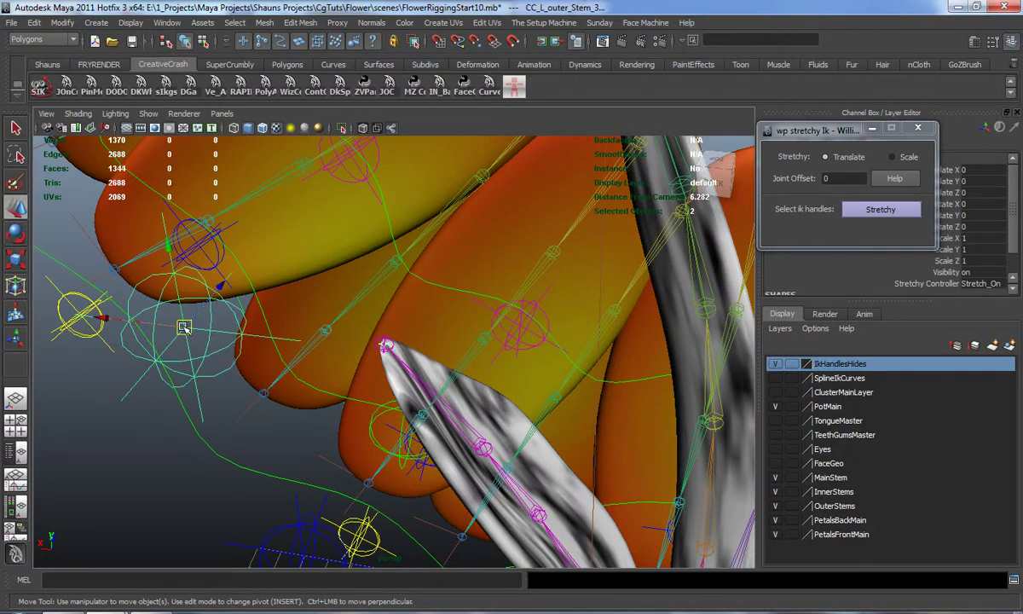
left_click(175, 350)
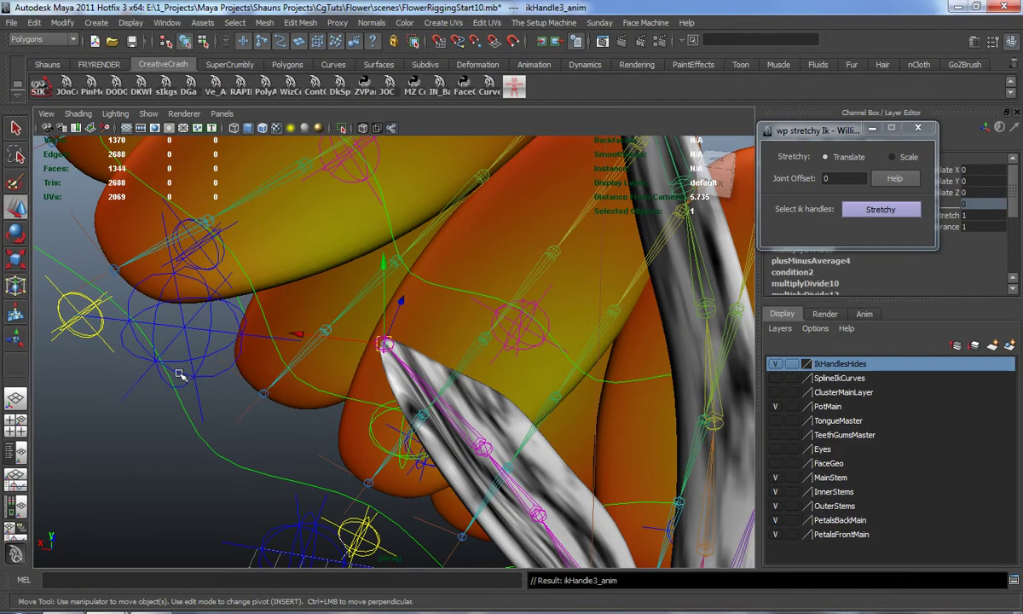
Try moving CC_L_outer_Stem_3 to test the outer stem's stretch, undo the move and clear the selection.
left_click(185, 329)
right_click_drag(186, 328, 209, 413, "alt")
left_click_drag(210, 414, 224, 364, "alt")
left_click_drag(313, 303, 130, 191)
key("ctrl+z")
left_click(228, 427)
Make the opposite outer stem's ikHandle4 stretchy in Translate mode with a joint offset of 0.
right_click_drag(409, 375, 372, 407, "alt")
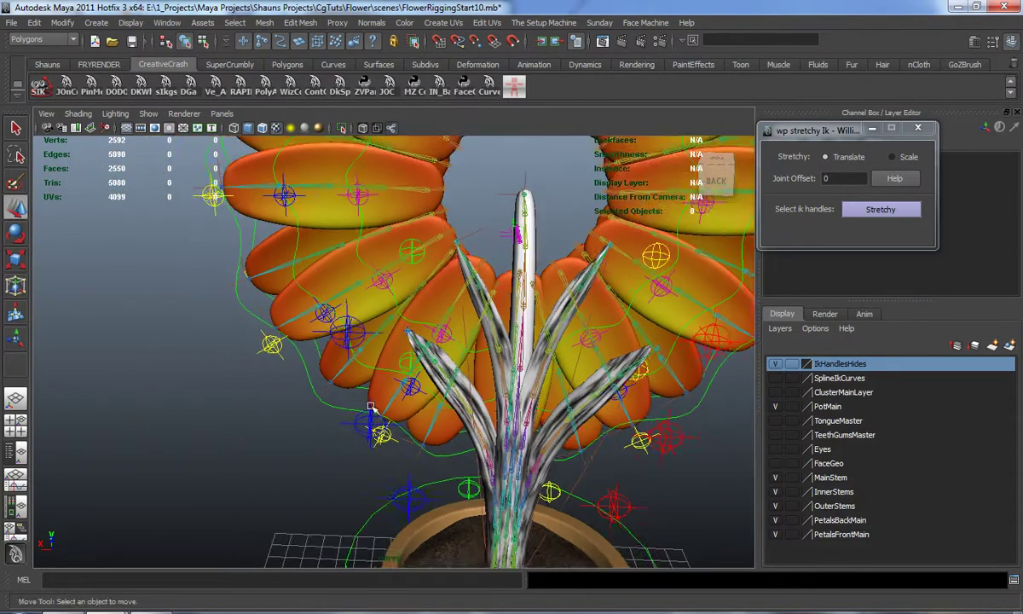
middle_click_drag(372, 407, 269, 369, "alt")
left_click_drag(269, 370, 315, 365, "alt")
middle_click_drag(341, 358, 294, 361, "alt")
right_click_drag(294, 362, 400, 375, "alt")
middle_click_drag(401, 375, 306, 395, "alt")
left_click_drag(307, 394, 591, 321, "alt")
left_click(610, 311)
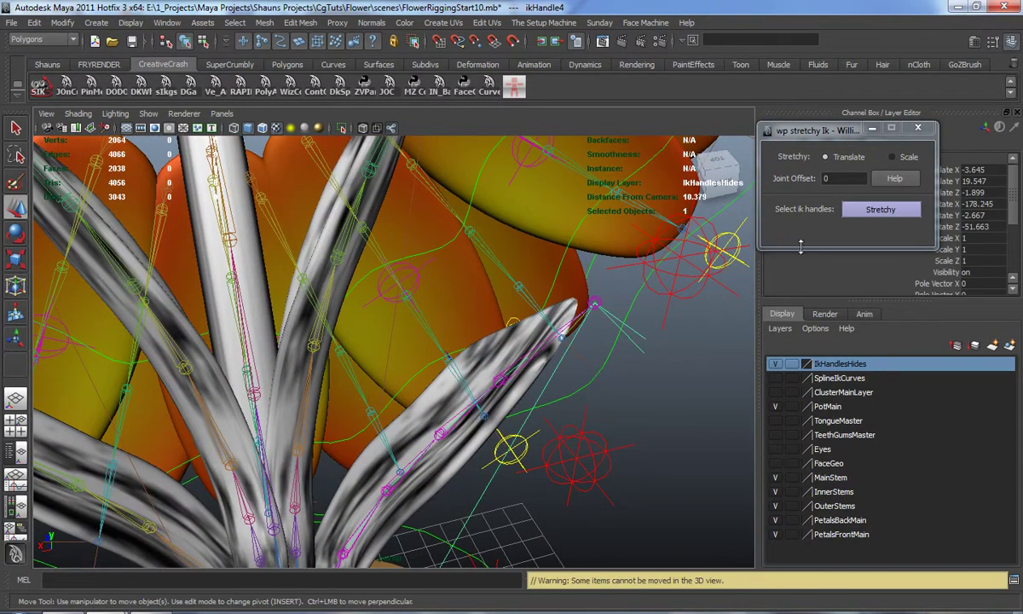
left_click(866, 210)
Make both inner stems' IK handles stretchy in Translate mode with a joint offset of 0, and close the stretchy IK tool.
left_click_drag(384, 358, 481, 336, "alt")
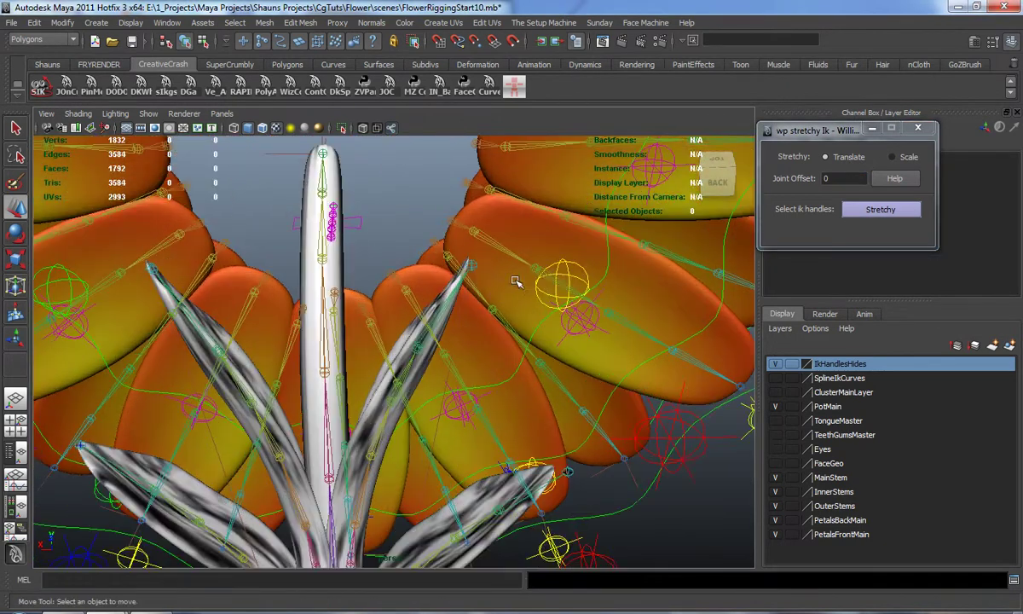
left_click(471, 266)
left_click(850, 213)
left_click_drag(307, 307, 556, 280, "alt")
left_click(236, 275)
left_click(855, 216)
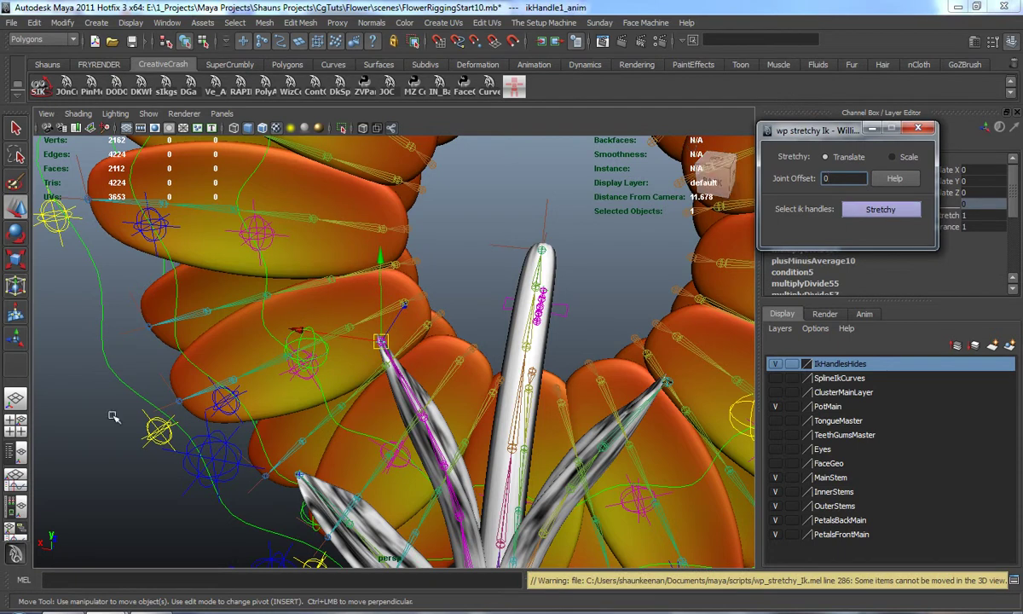
left_click(926, 130)
left_click(507, 187)
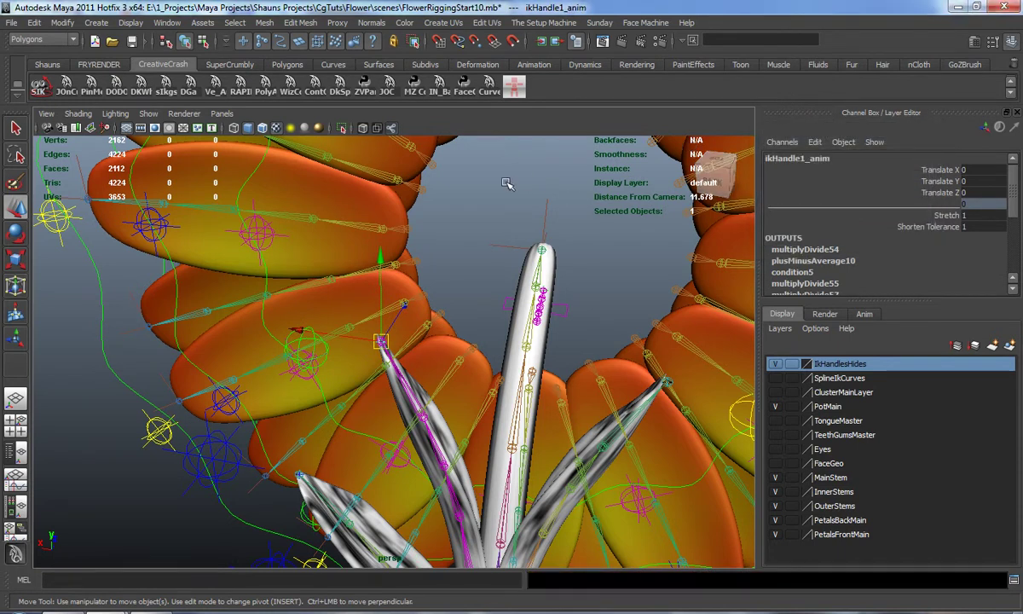
Parent the ikHandle4_anim control at the outer stem's tip to CC_R_outer_Stem_3.
left_click_drag(507, 256, 480, 329, "alt")
middle_click_drag(480, 329, 358, 169, "alt")
scroll(571, 313, "up", 3)
middle_click_drag(570, 313, 413, 356, "alt")
left_click_drag(412, 355, 448, 314, "alt")
mouse_move(448, 314)
middle_mouse_down("alt")
mouse_move(444, 303)
mouse_move(438, 331)
middle_mouse_up("alt")
scroll(438, 330, "up", 3)
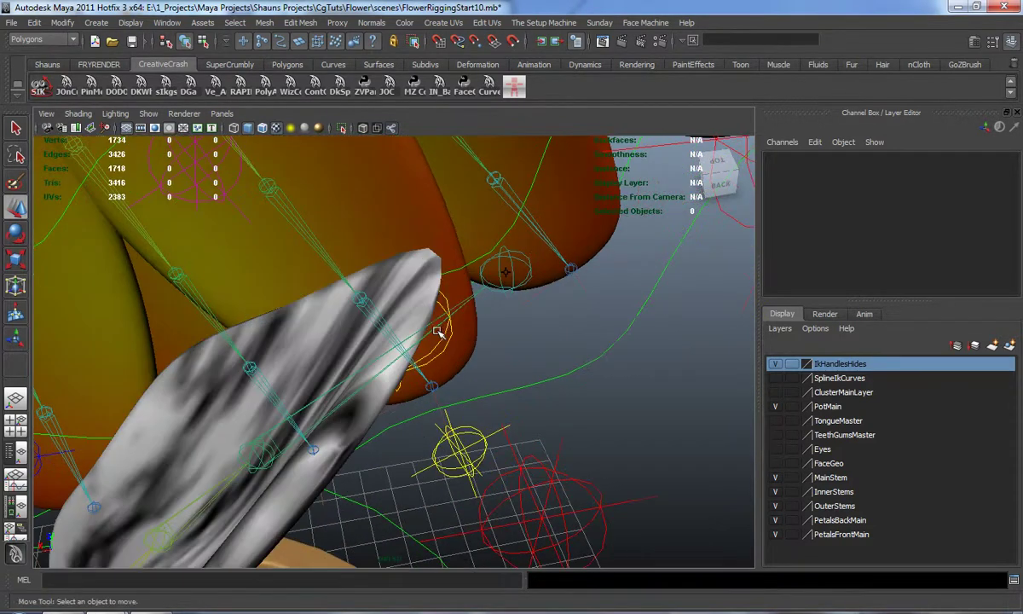
middle_click_drag(508, 294, 452, 331, "alt")
left_click(451, 301)
scroll(479, 350, "down", 8)
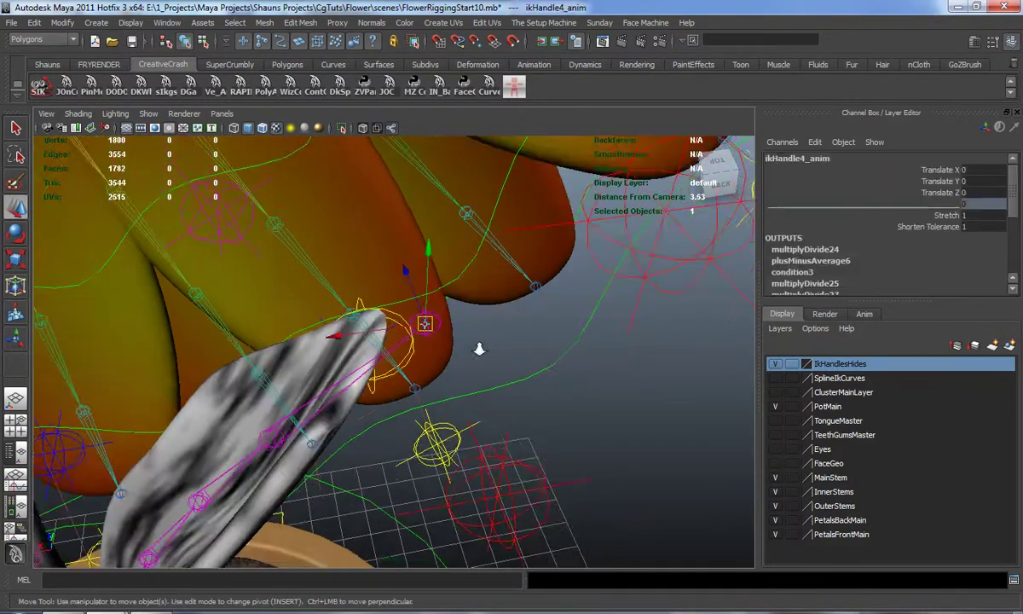
left_click_drag(501, 389, 444, 355, "alt")
key("ctrl+z")
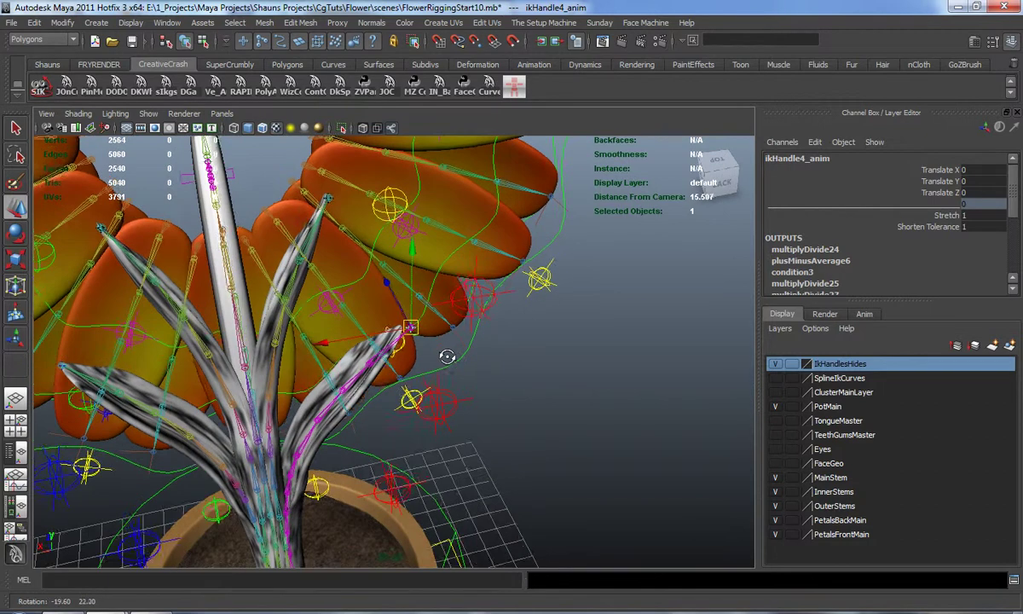
left_click(481, 293)
left_click_drag(481, 292, 452, 281, "alt")
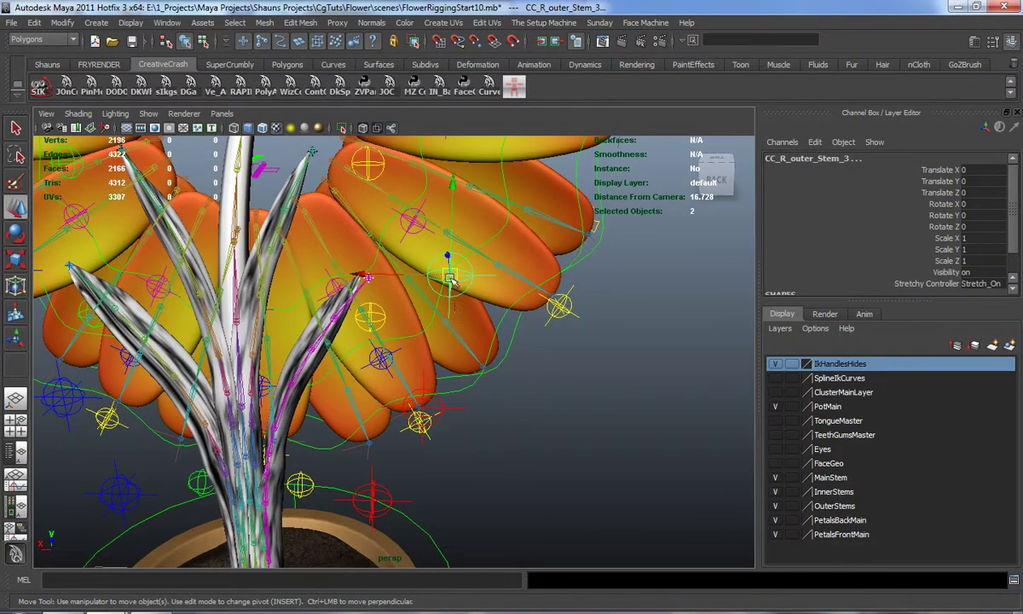
left_click_drag(491, 392, 460, 281)
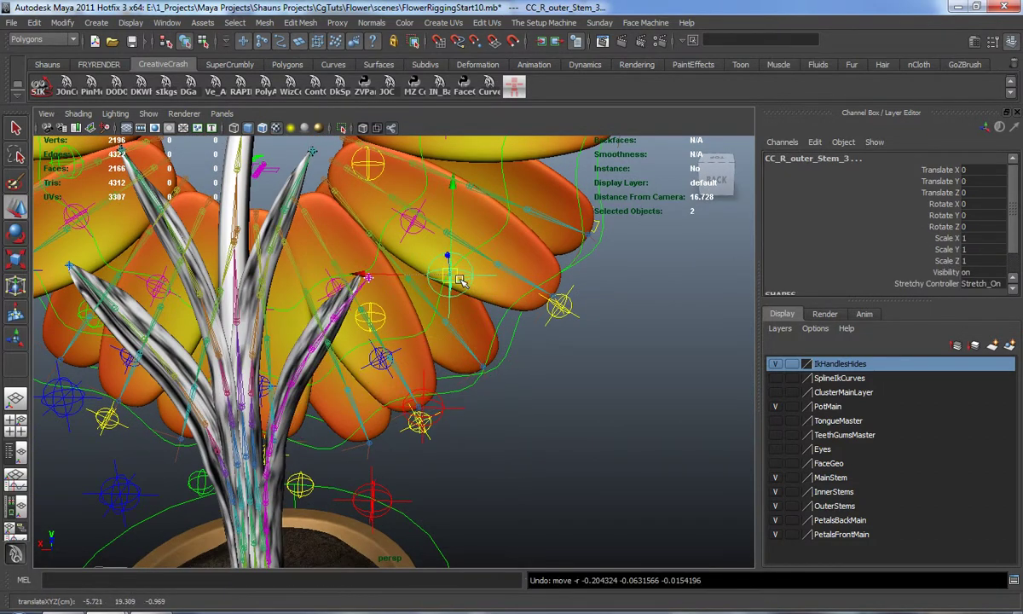
left_click(368, 277)
Parent the ikHandle2_anim control at the inner stem's tip to CC_R_Innerstem_3.
middle_click_drag(395, 276, 505, 434, "alt")
scroll(484, 417, "up", 5)
middle_click_drag(457, 362, 460, 371, "alt")
right_click_drag(458, 372, 417, 376, "alt")
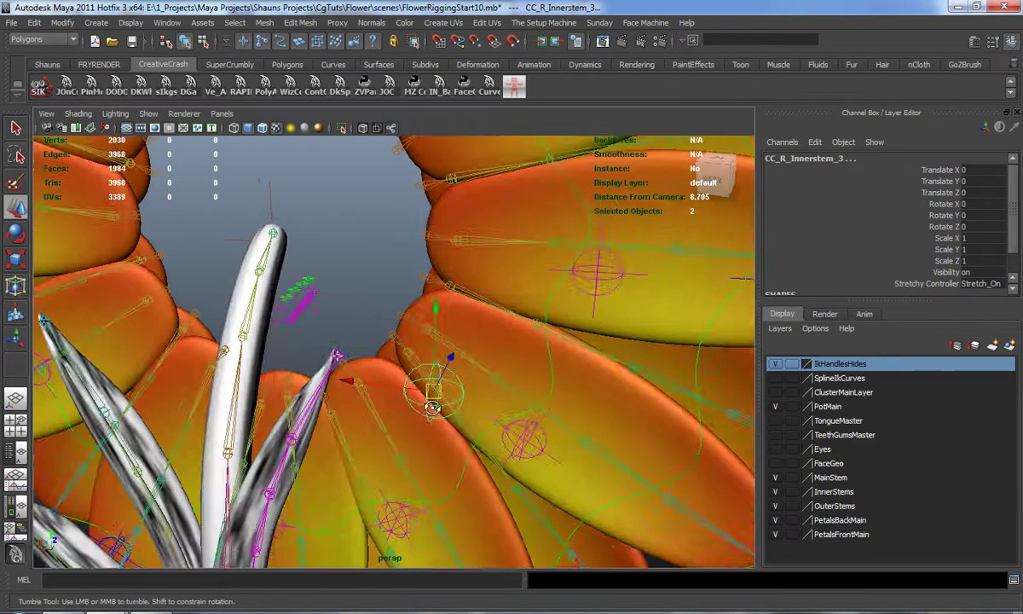
mouse_move(430, 406)
left_mouse_down("alt")
mouse_move(365, 407)
mouse_move(417, 403)
left_mouse_up("alt")
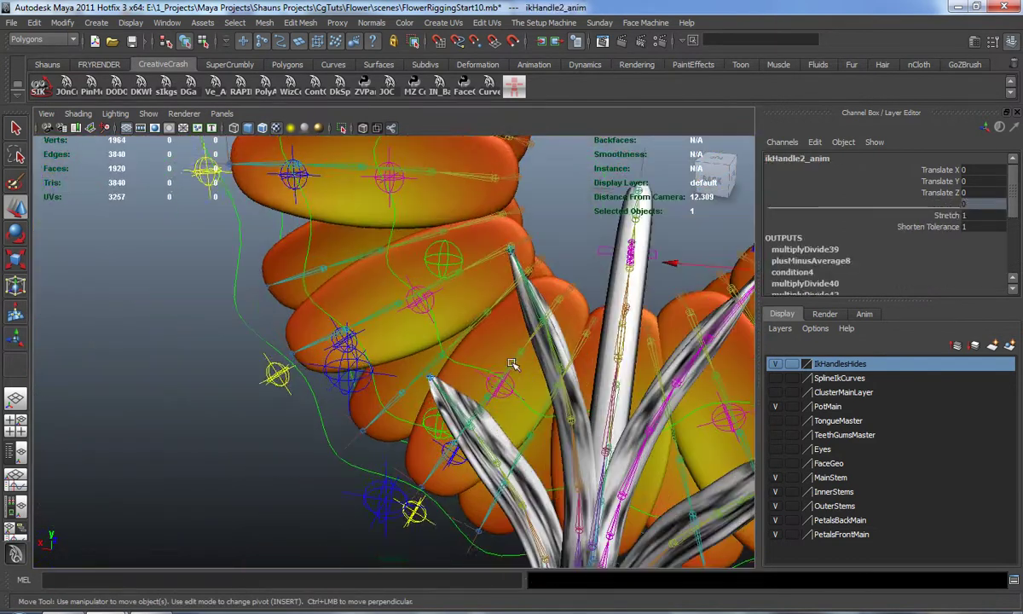
Parent the ikHandle1_anim control at the opposite inner stem's tip to CC_L_Innerstem_3 and clear the selection.
left_click_drag(512, 364, 425, 443, "alt")
scroll(425, 417, "up", 8)
middle_click_drag(424, 404, 378, 399, "alt")
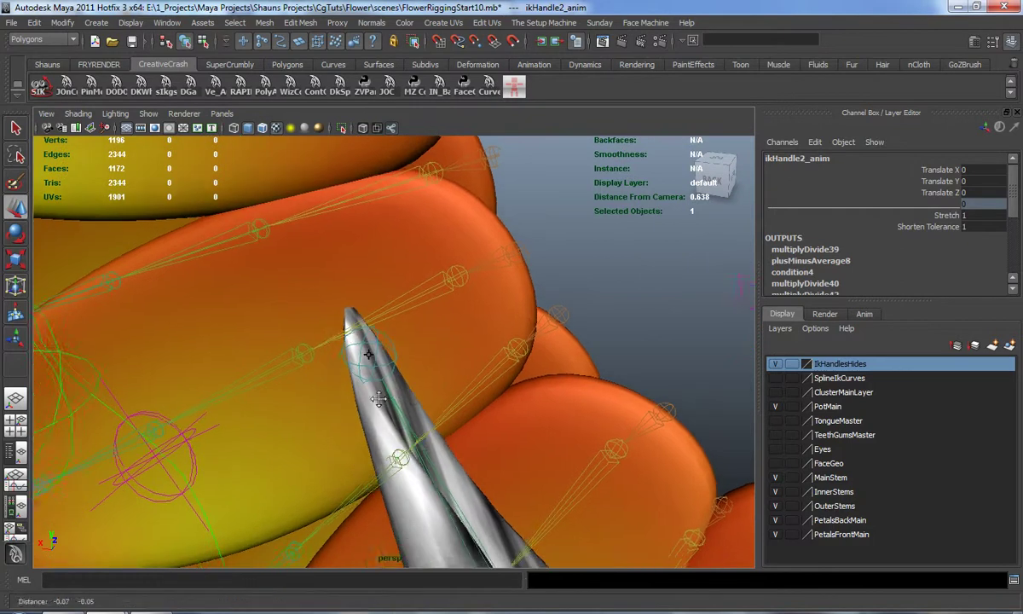
right_click_drag(377, 399, 358, 367, "alt")
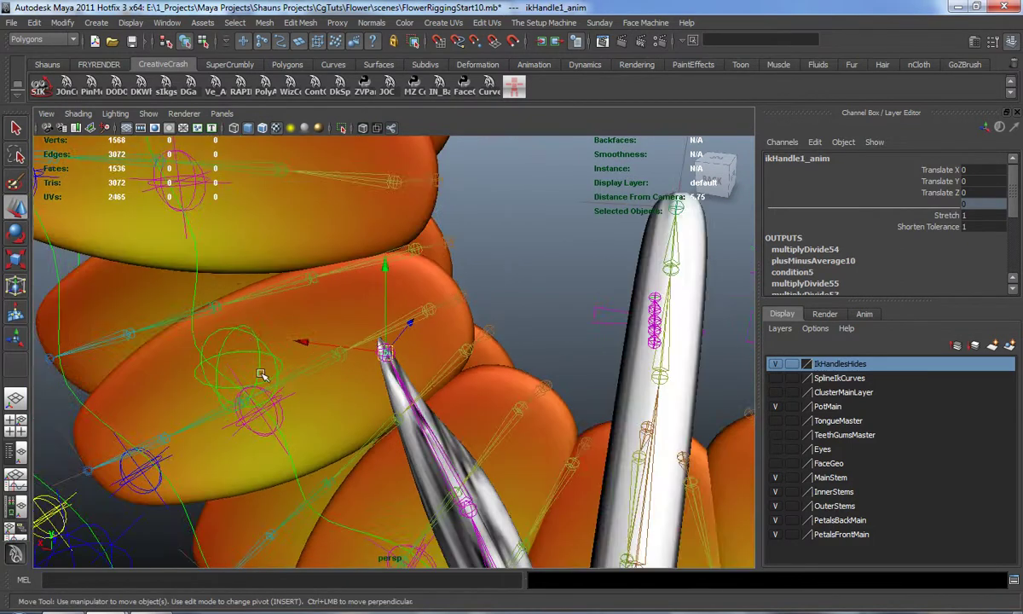
left_click(245, 328)
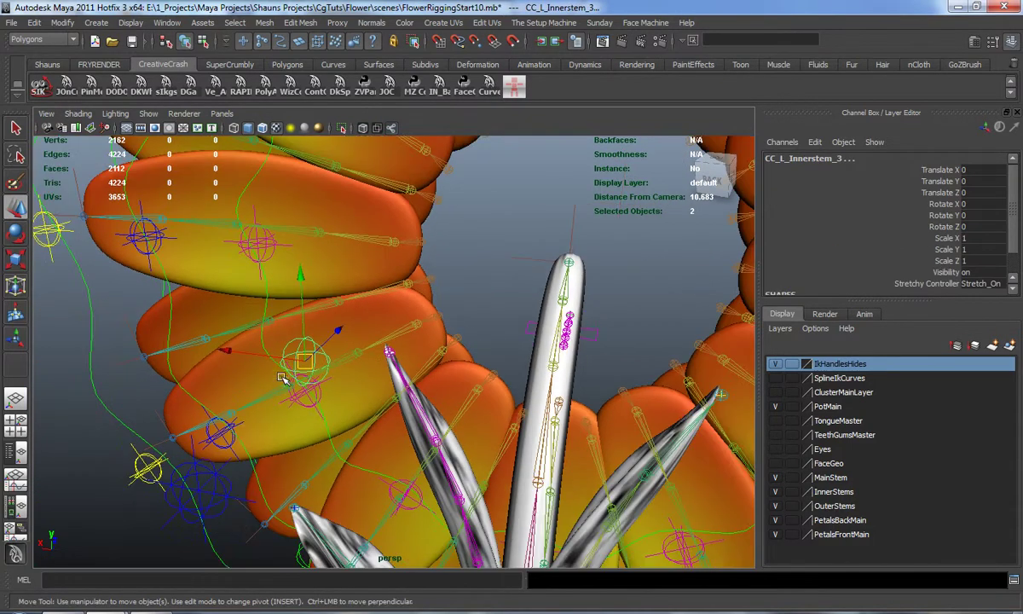
left_click(160, 415)
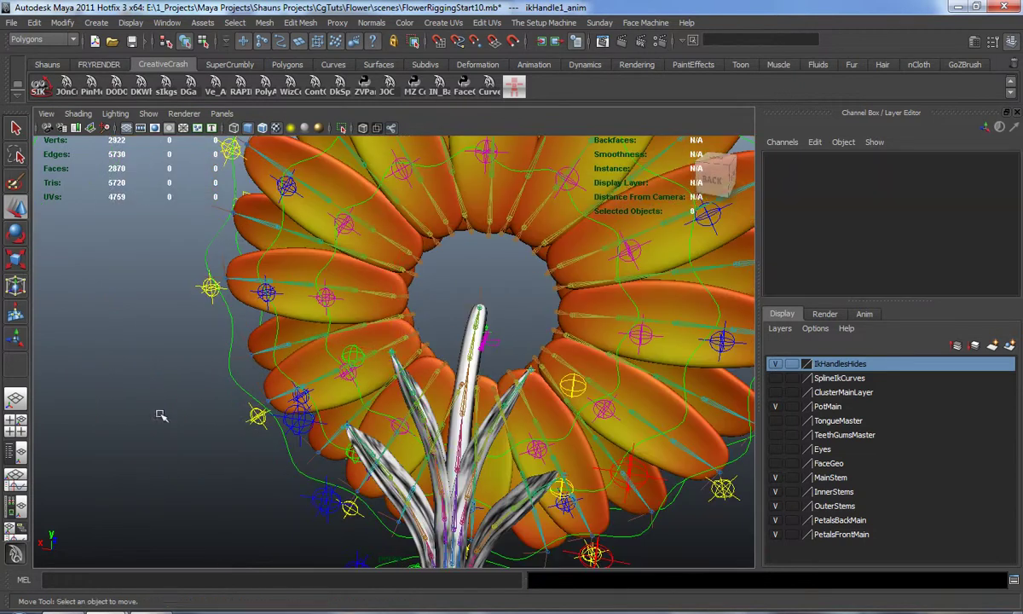
left_click_drag(160, 415, 209, 426, "alt")
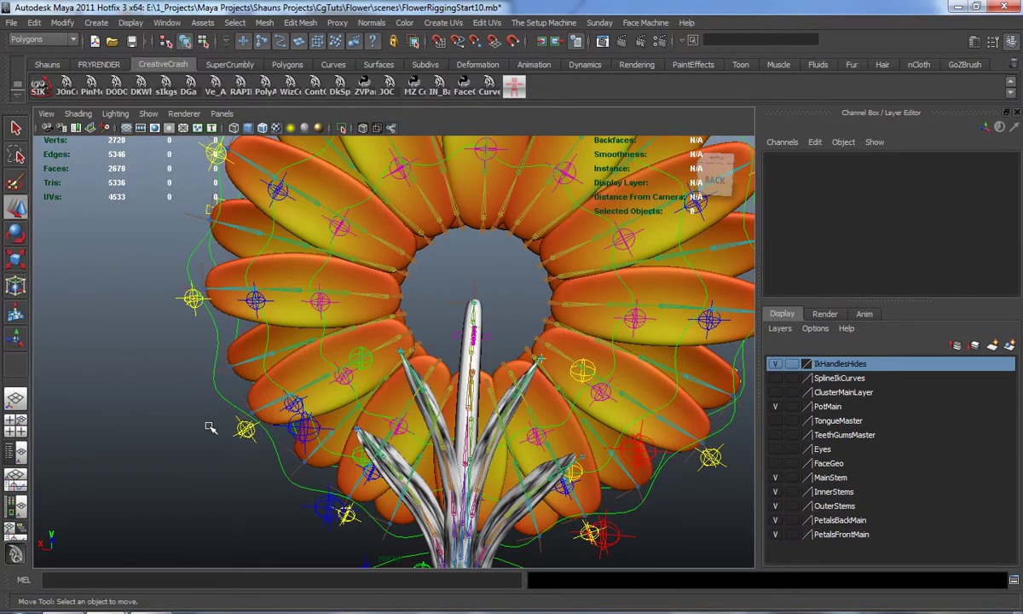
Try moving CC_L_Innerstem_3 to test the inner stem's stretch and undo the moves.
left_click(361, 358)
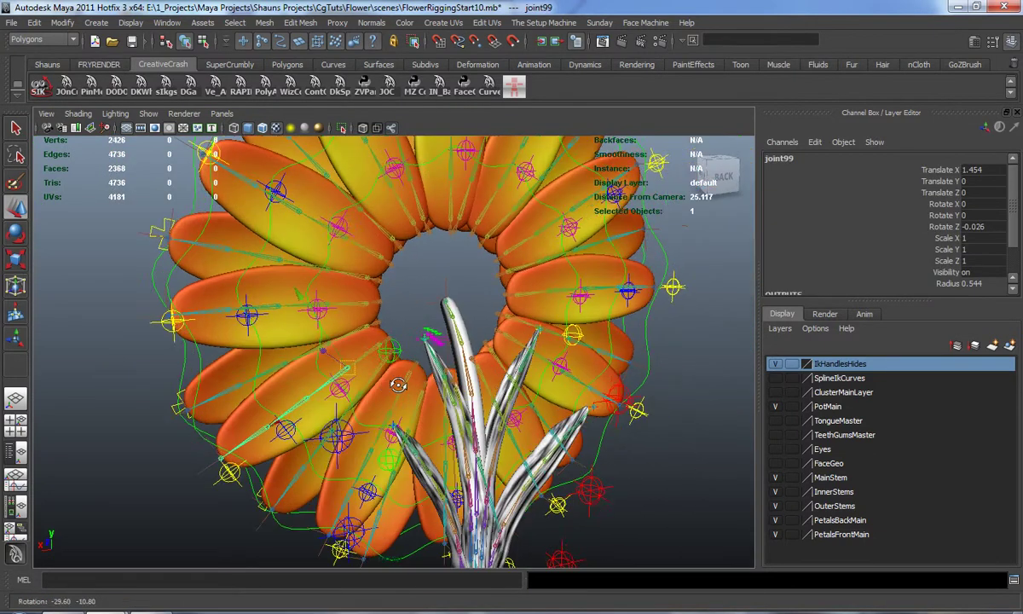
left_click(368, 355)
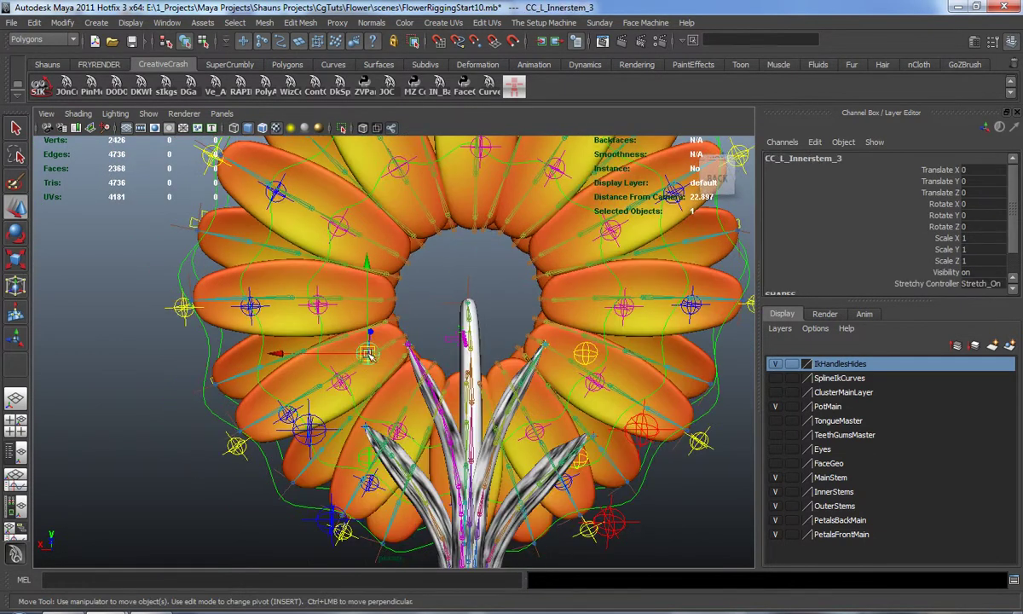
left_click_drag(368, 355, 511, 328)
key("ctrl+z")
left_click_drag(167, 368, 290, 365)
key("ctrl+z")
Open the Outliner with nothing selected and inspect the ikHandle start point and end point groups.
scroll(290, 365, "down", 3)
scroll(289, 367, "down", 3)
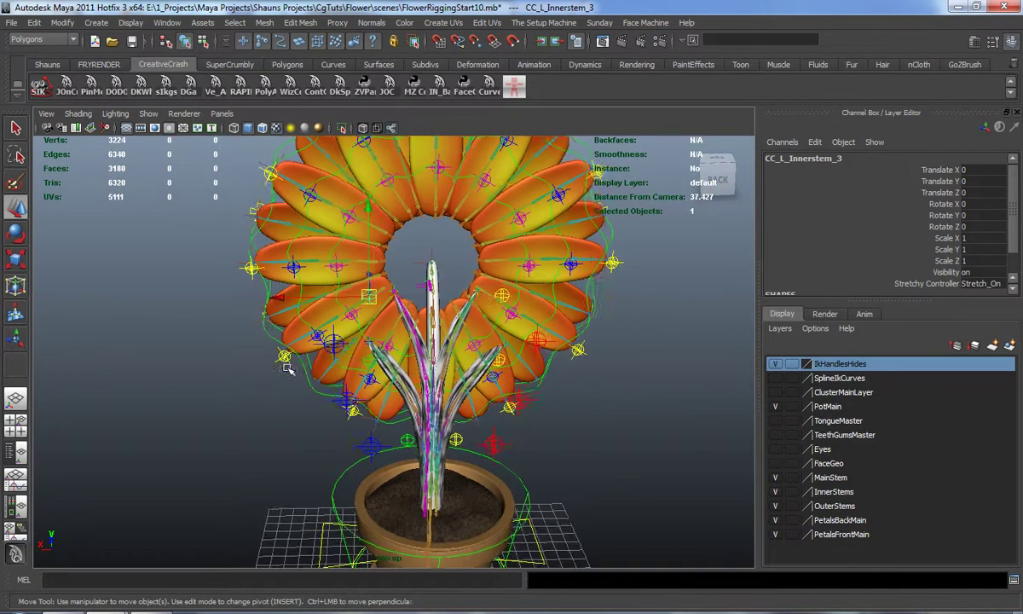
middle_click_drag(289, 366, 294, 330, "alt")
left_click_drag(295, 331, 264, 317, "alt")
left_click(155, 236)
left_click(47, 65)
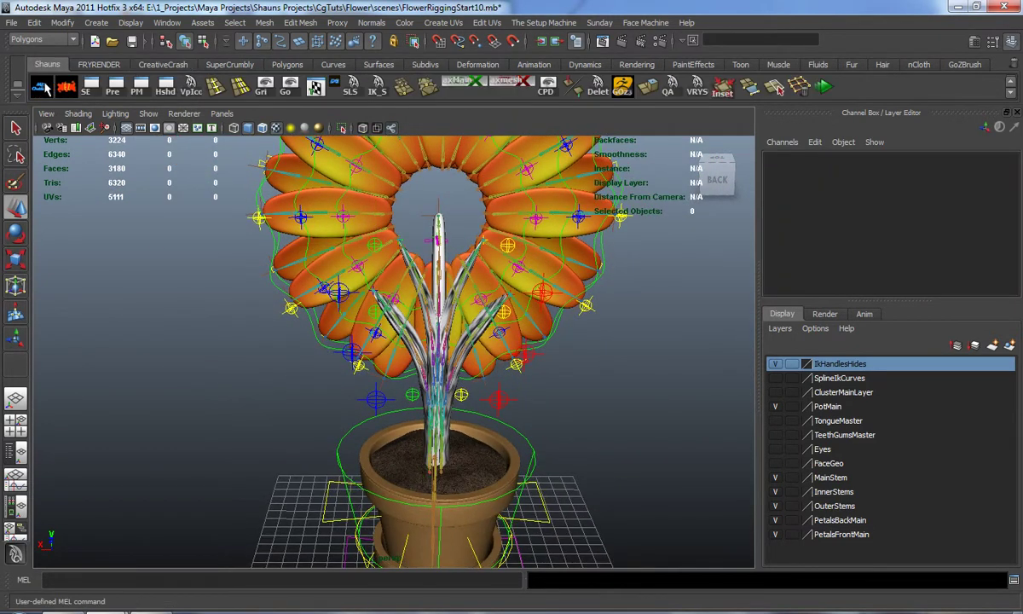
left_click(777, 88)
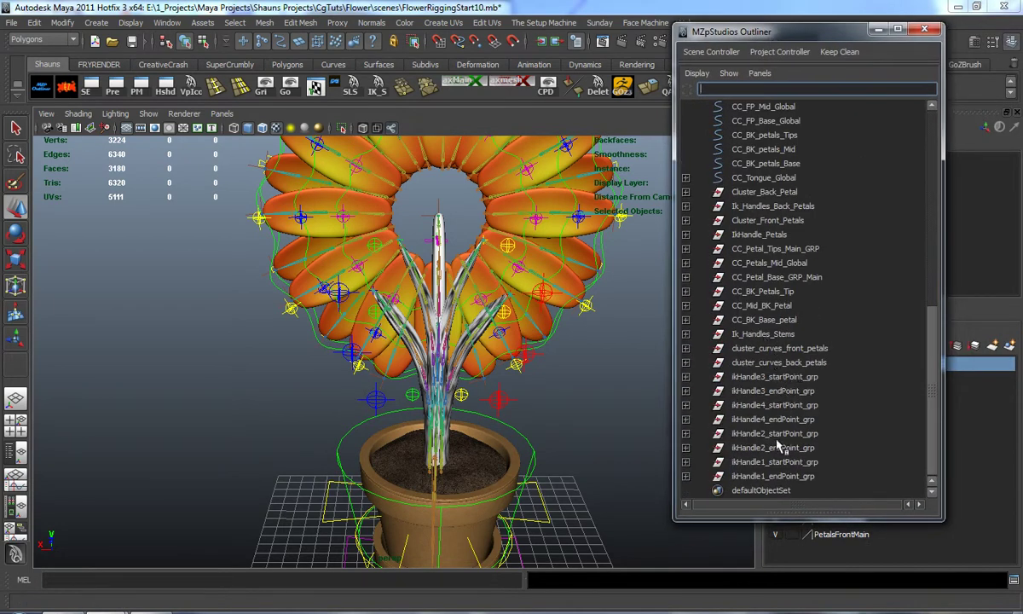
left_click(764, 376)
left_click(766, 390)
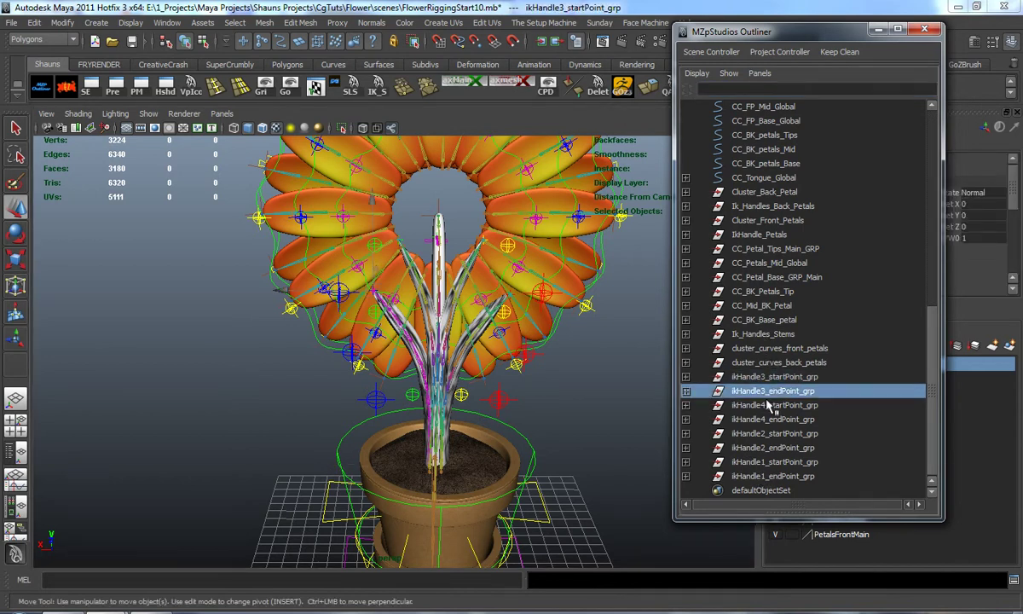
left_click(772, 404)
Group all ikHandle1 to ikHandle4 start point and end point groups and name the new group StretchyIk_Handles.
left_click(777, 475)
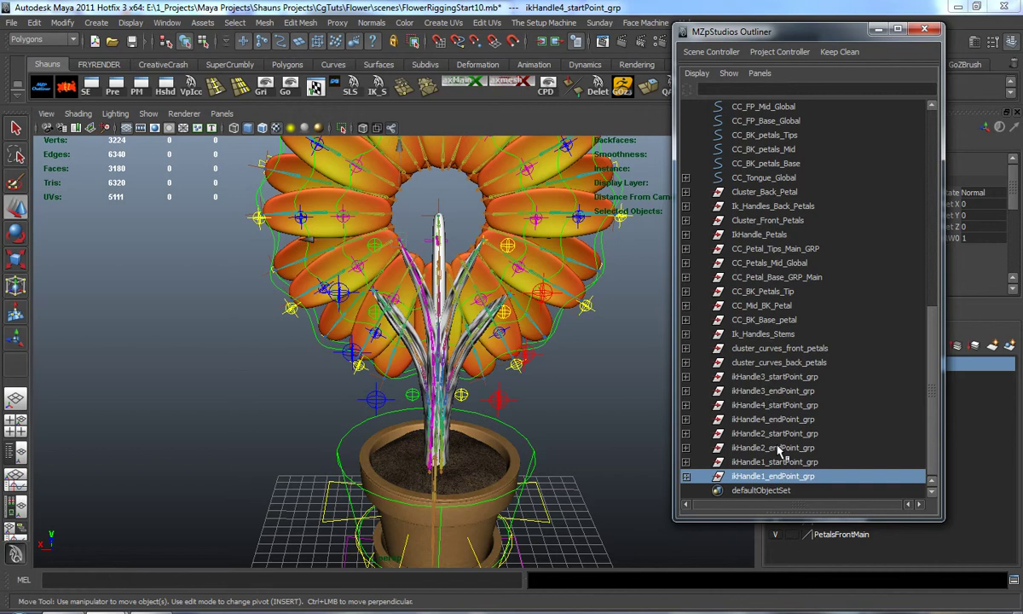
left_click(770, 378, "shift")
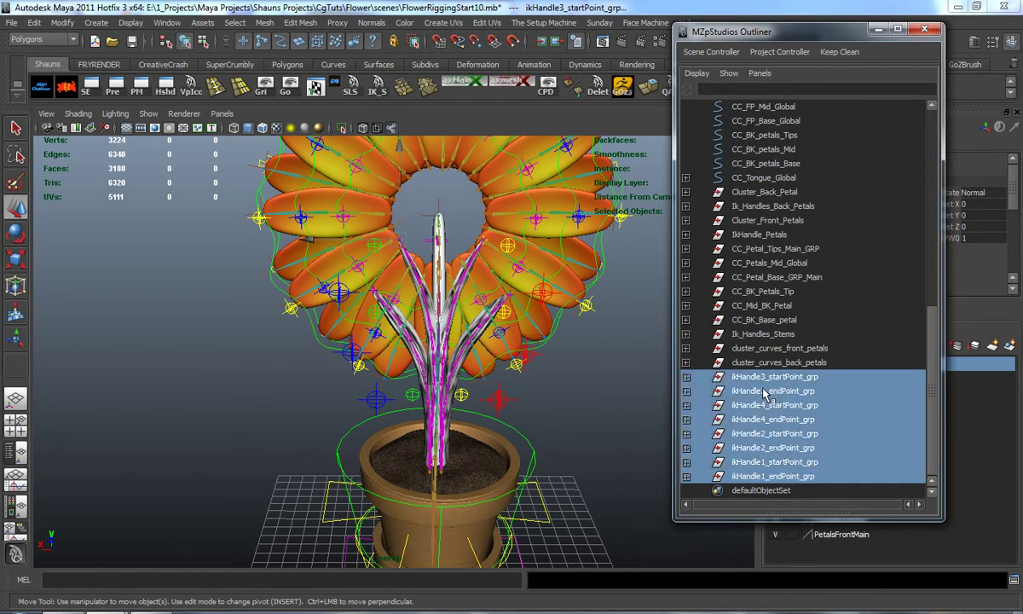
key("ctrl+g")
double_click(741, 476)
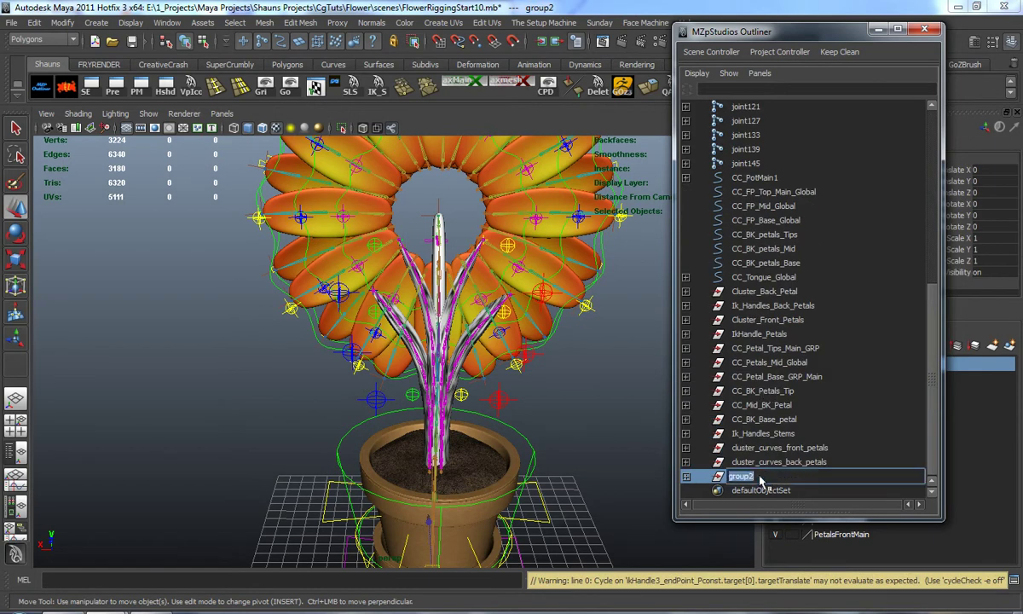
type("StretchyIk_Handles")
key("Return")
Parent the StretchyIk_Handles group to the CC_PotMain1 control around the pot.
left_click_drag(539, 420, 512, 359, "alt")
left_click(527, 353)
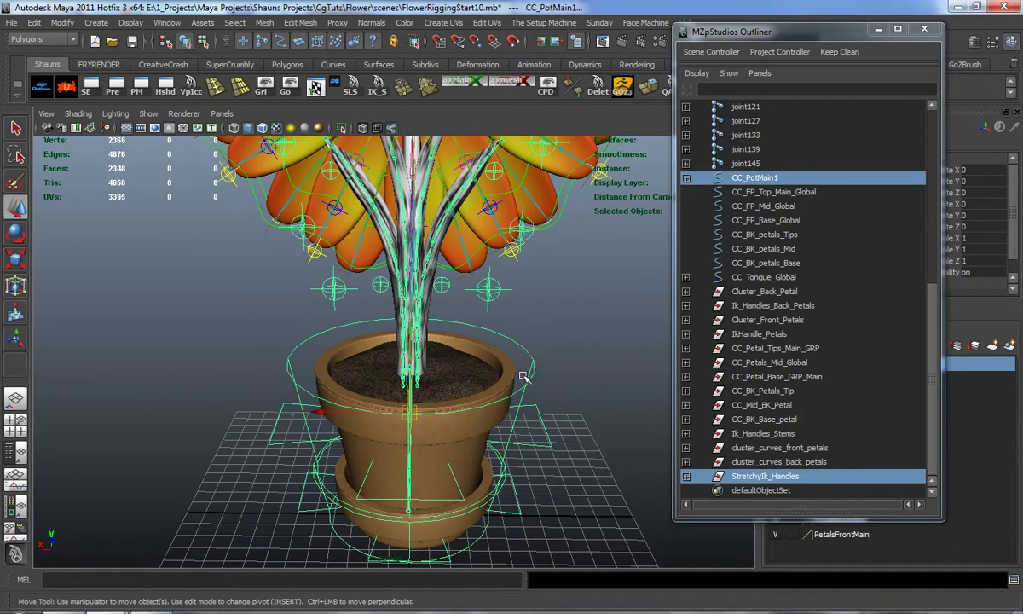
left_click_drag(515, 373, 486, 376, "alt")
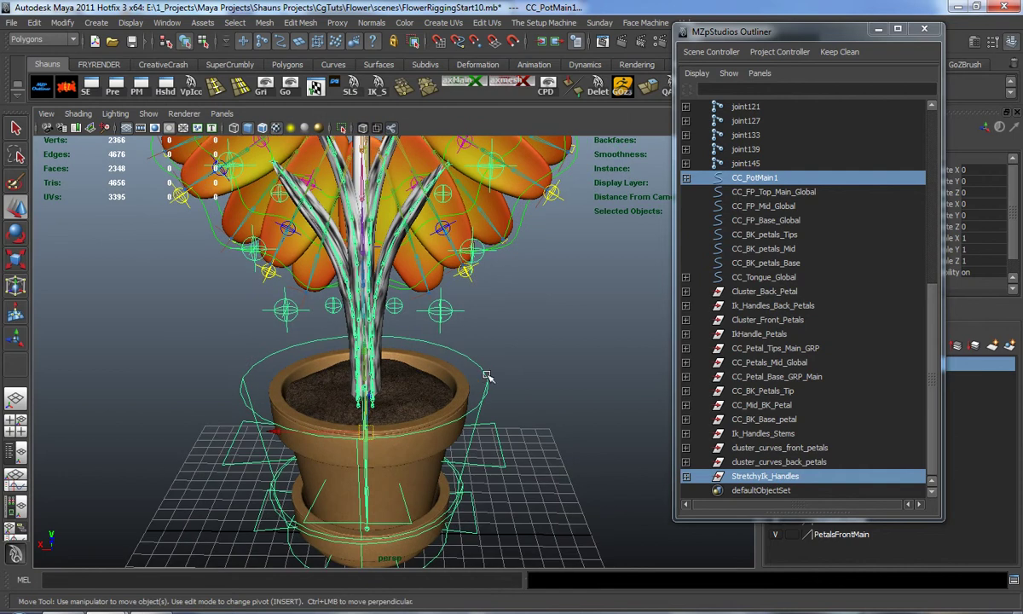
key("p")
scroll(449, 393, "down", 5)
middle_click_drag(451, 392, 464, 416, "alt")
left_click_drag(358, 320, 381, 310, "alt")
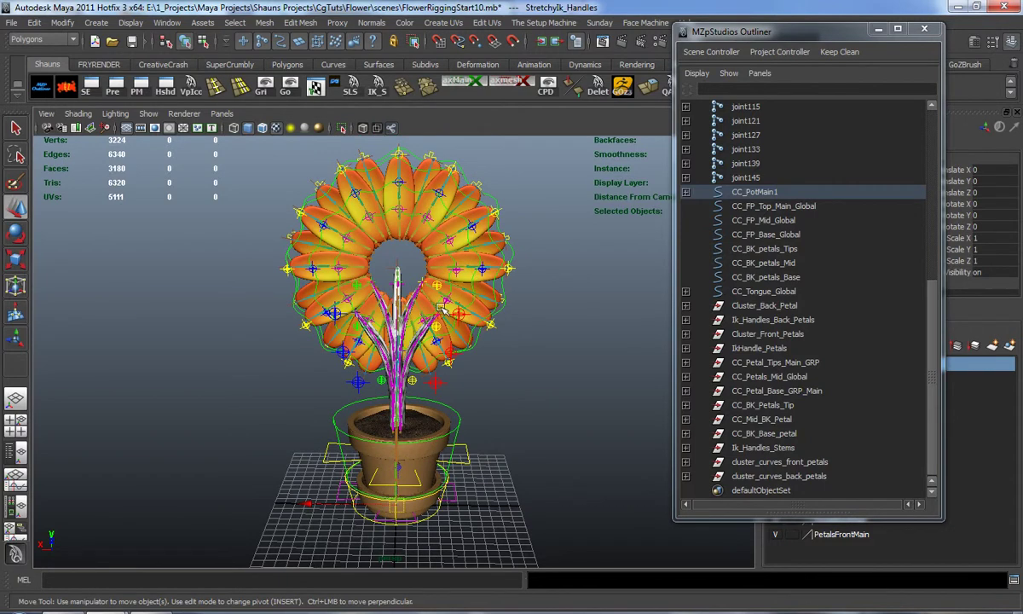
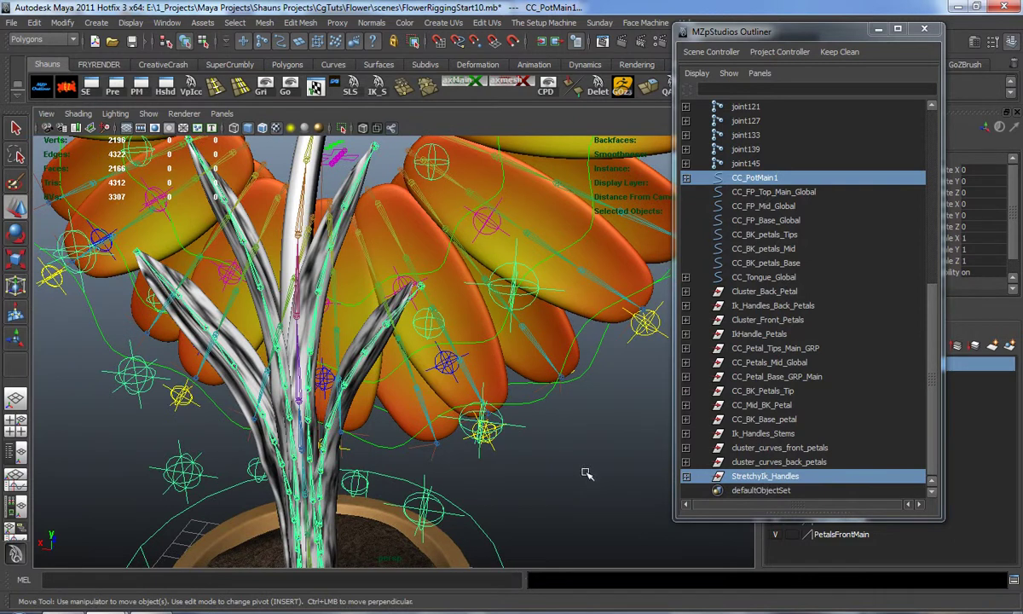
Undo the renaming and grouping of the ikHandle start and end point groups, and clear the selection.
middle_click_drag(516, 397, 479, 430, "alt")
scroll(479, 429, "up", 5)
left_click_drag(436, 414, 482, 383, "alt")
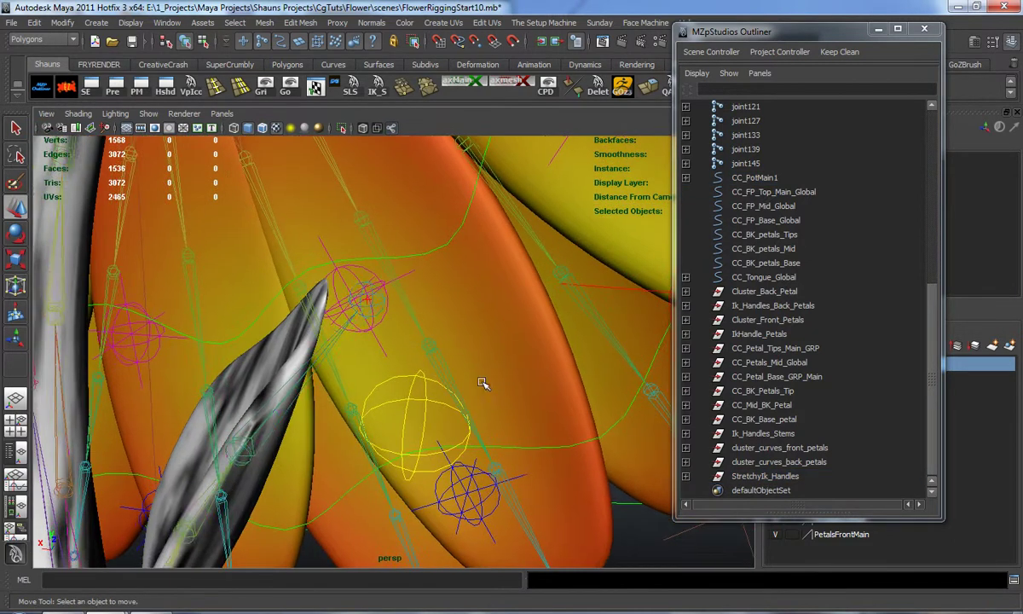
key("ctrl+z")
key("ctrl+z")
scroll(449, 410, "down", 7)
key("ctrl+z")
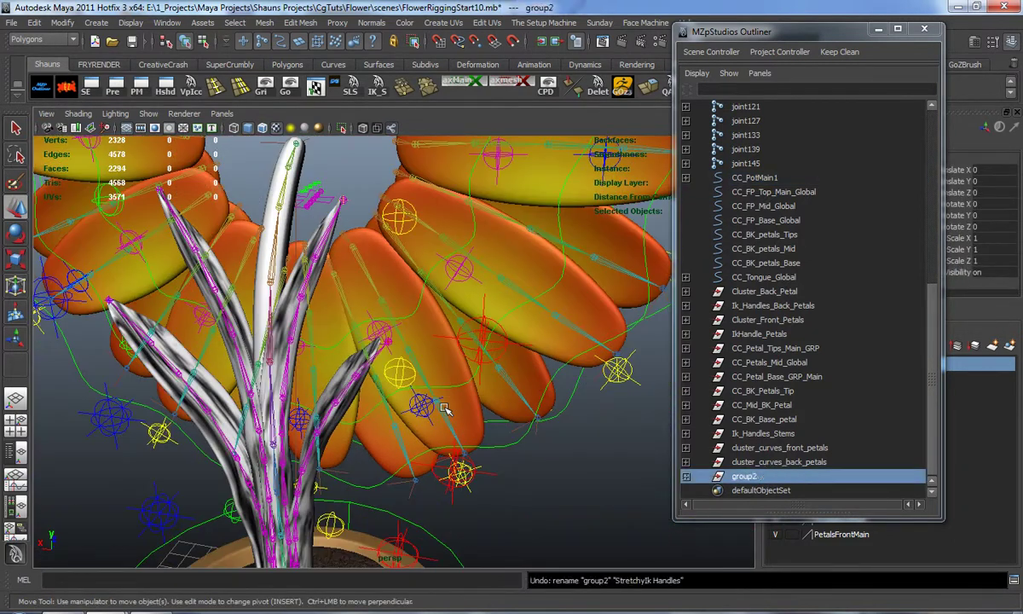
key("ctrl+z")
key("ctrl+z")
key("ctrl+z")
key("ctrl+z")
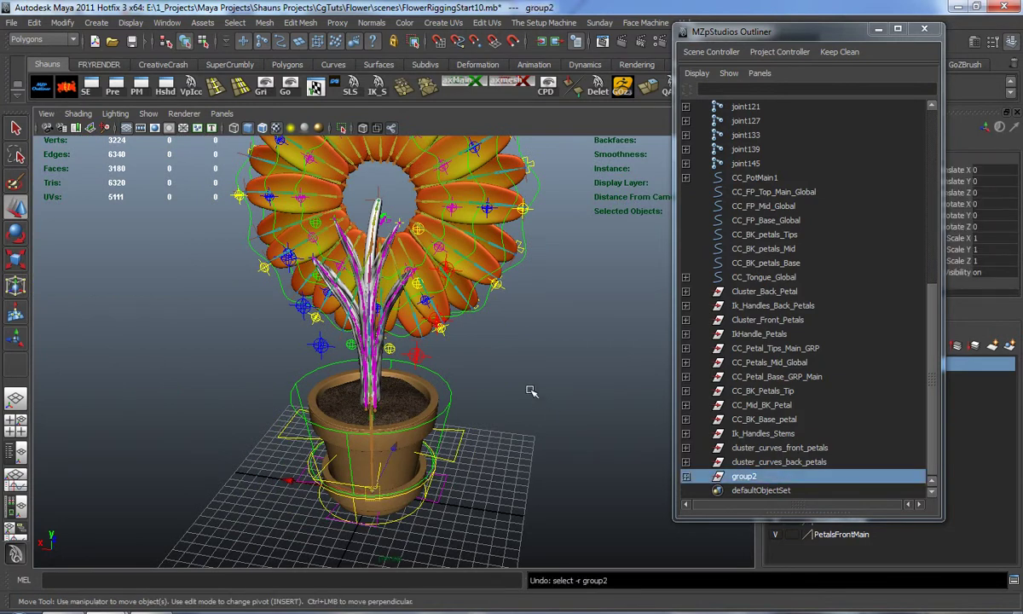
key("ctrl+z")
left_click(540, 406)
Select the ikHandle4_anim control at the outer stem's tip, move the Outliner out of the way and open the Connection Editor.
scroll(520, 364, "up", 10)
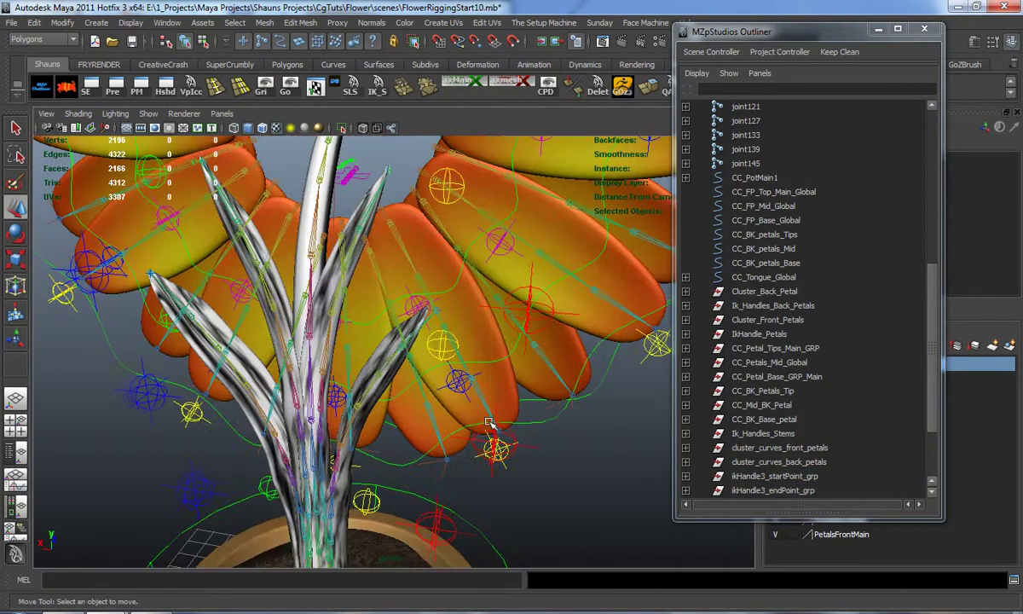
scroll(460, 404, "up", 5)
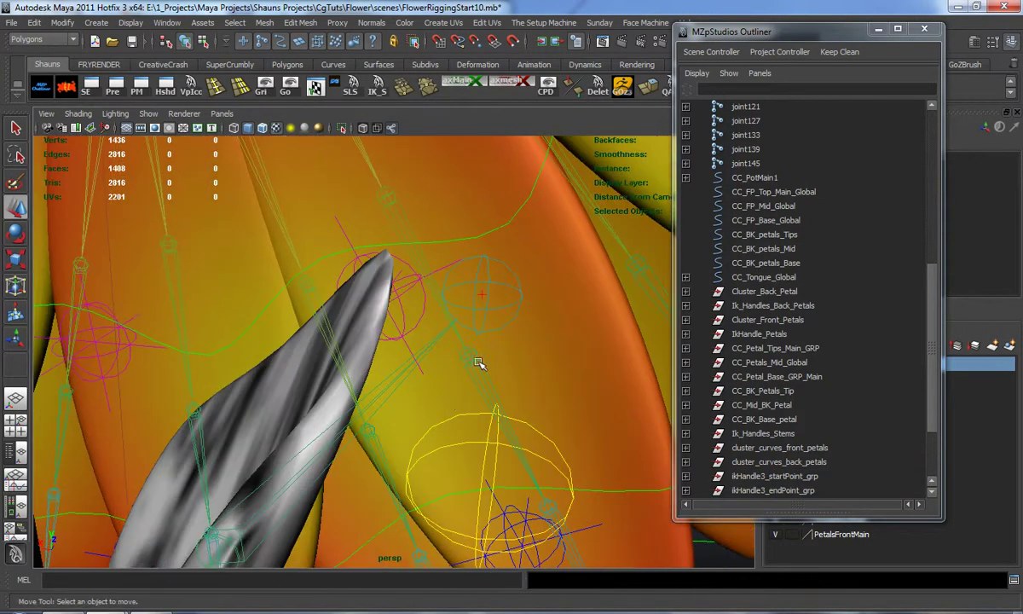
left_click(484, 294)
left_click_drag(852, 31, 0, 53)
right_click_drag(614, 357, 480, 364, "alt")
left_click_drag(479, 364, 439, 345, "alt")
left_click(167, 23)
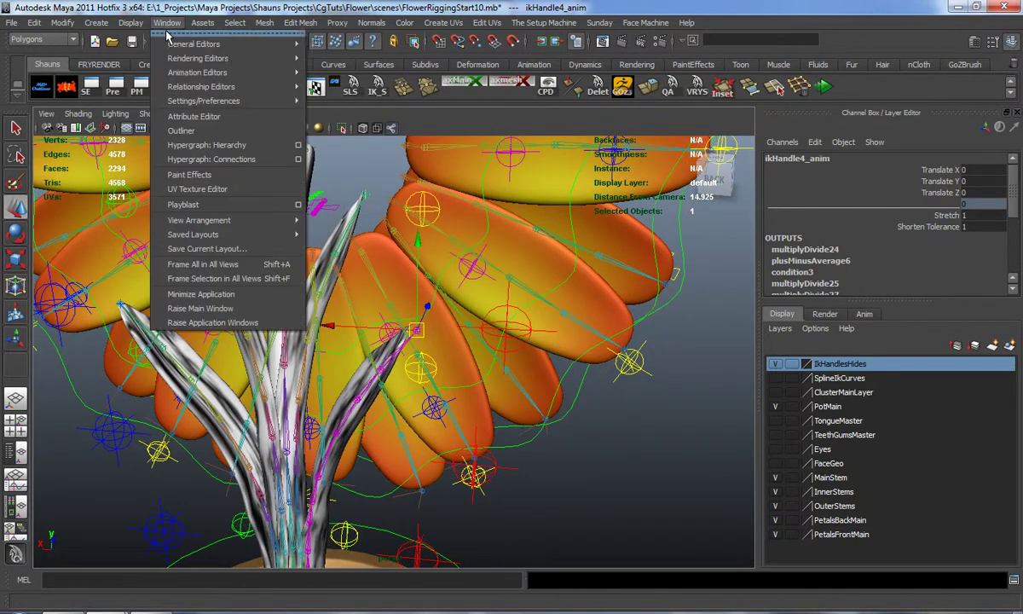
mouse_move(193, 44)
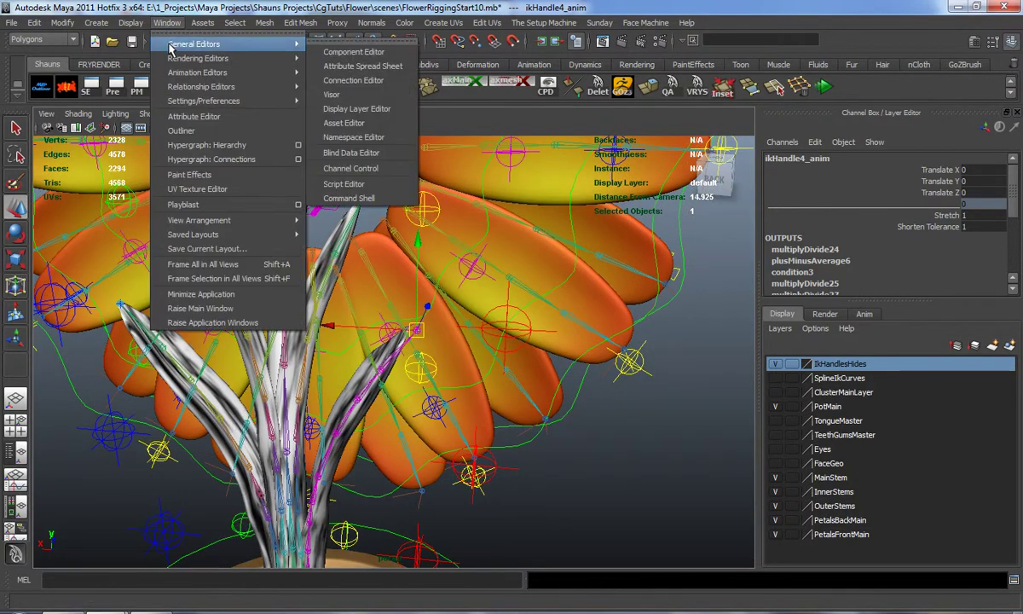
left_click(353, 80)
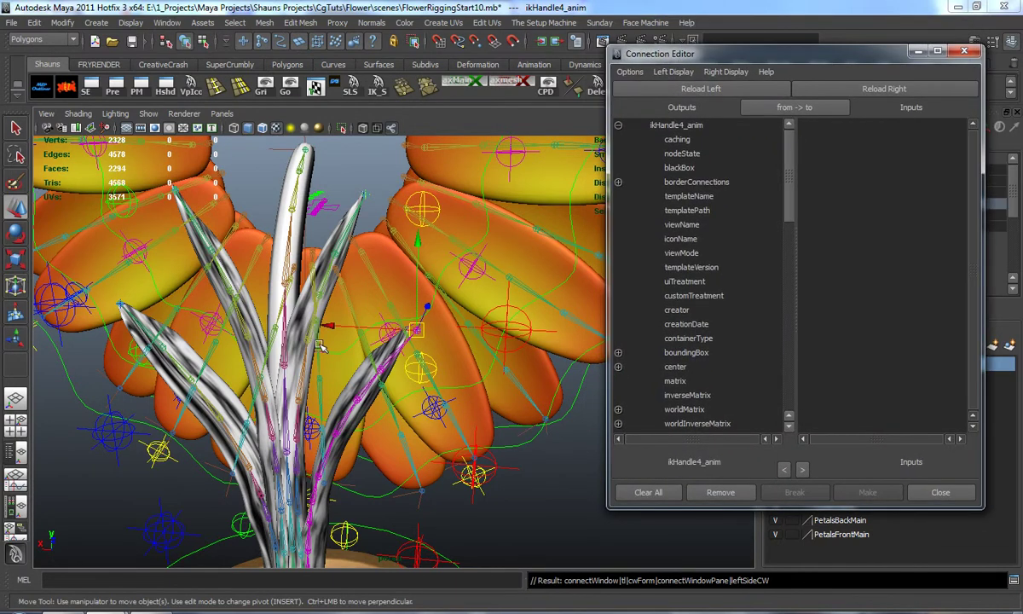
left_click_drag(318, 346, 343, 295, "alt")
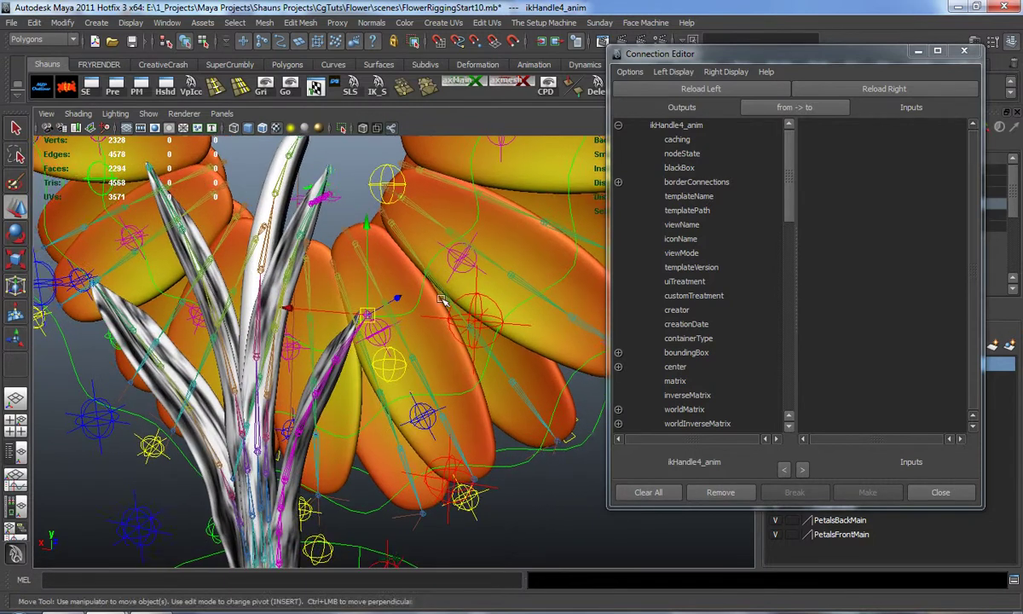
Connect the StretchyController attribute of CC_R_outer_Stem_3 to the Stretch attribute of ikHandle4_anim.
left_click(873, 91)
scroll(879, 392, "down", 10)
left_click_drag(477, 315, 548, 247, "alt")
left_click(545, 313)
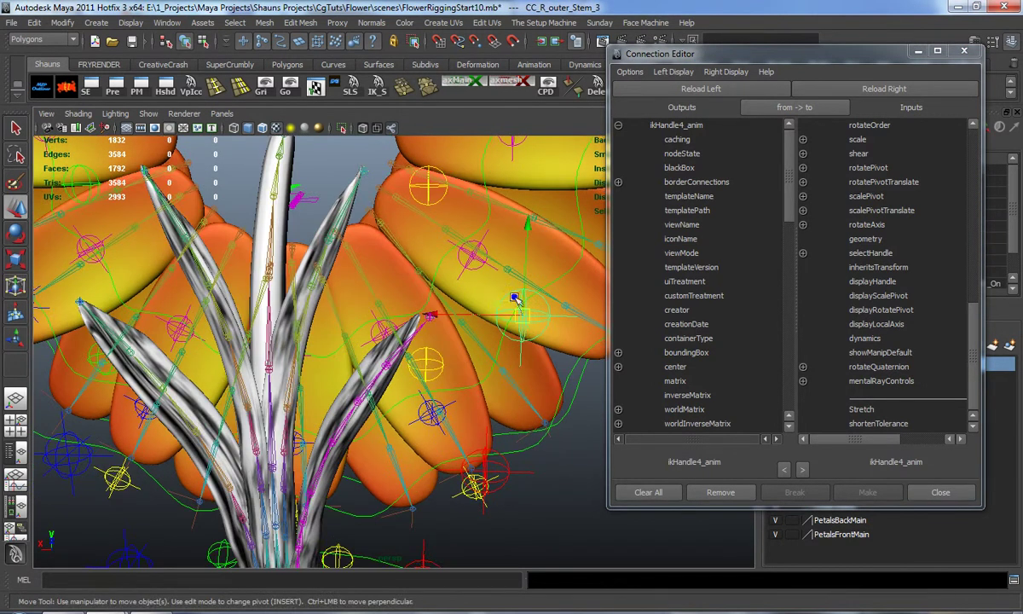
left_click(710, 96)
scroll(697, 398, "down", 10)
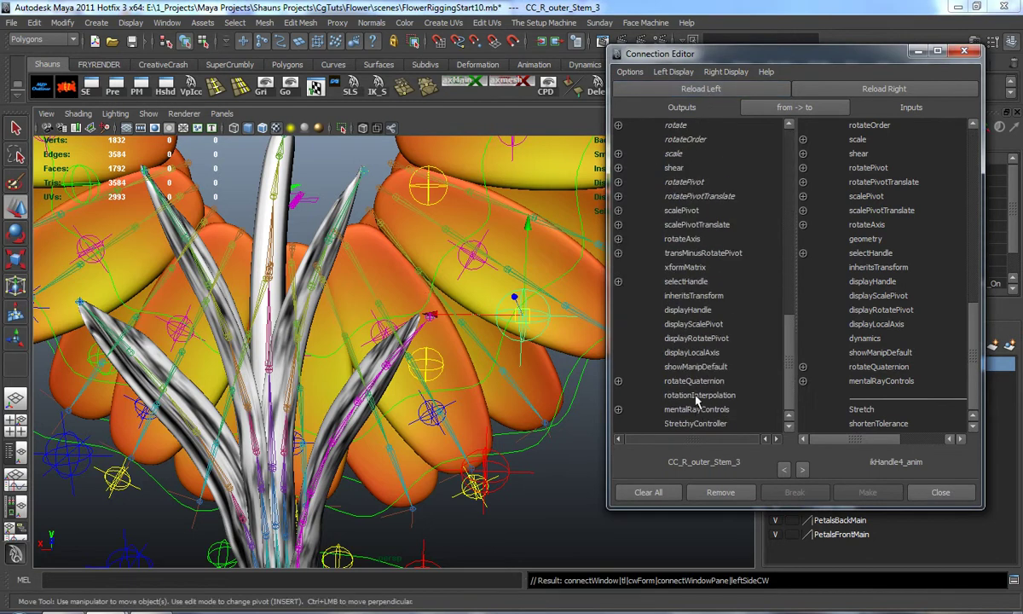
left_click(694, 423)
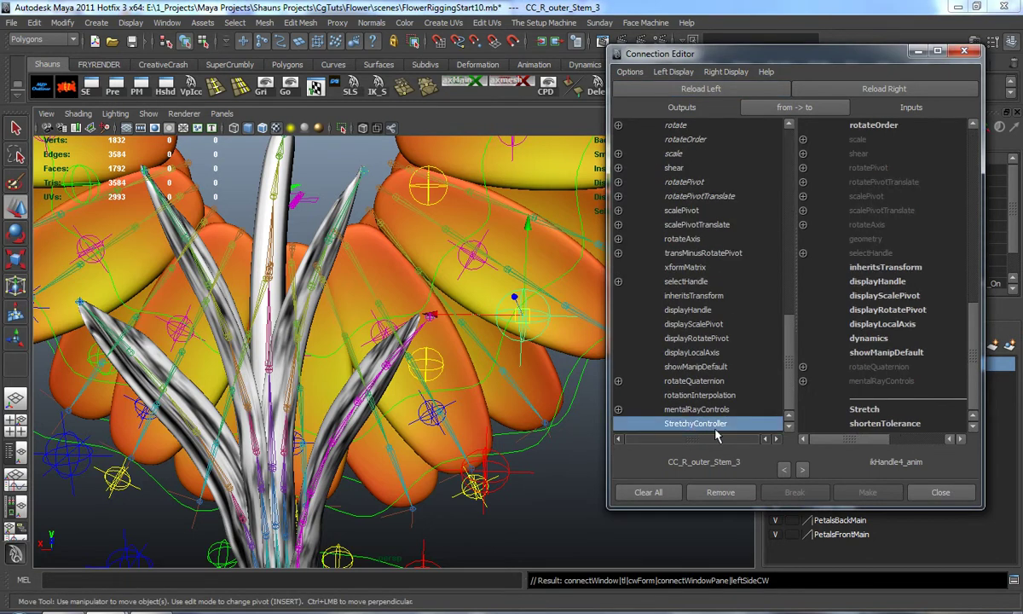
left_click(863, 409)
Load the CC_R_Innerstem_3 control as the output object for the next connection.
left_click_drag(452, 384, 413, 421, "alt")
right_click_drag(412, 421, 436, 443, "alt")
middle_click_drag(423, 342, 418, 415, "alt")
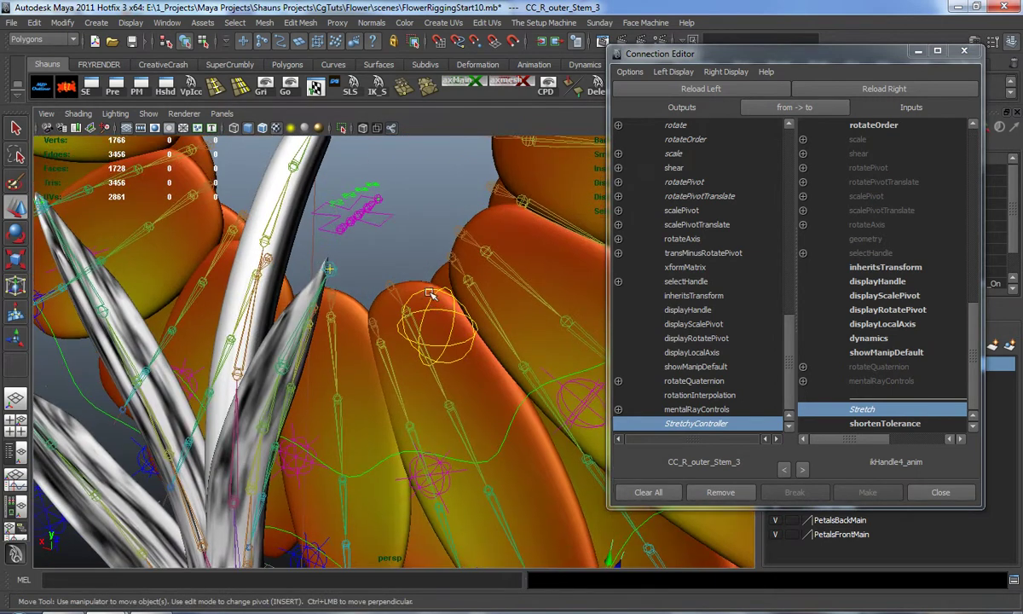
left_click(395, 336)
middle_click_drag(395, 335, 413, 372, "alt")
left_click(458, 361)
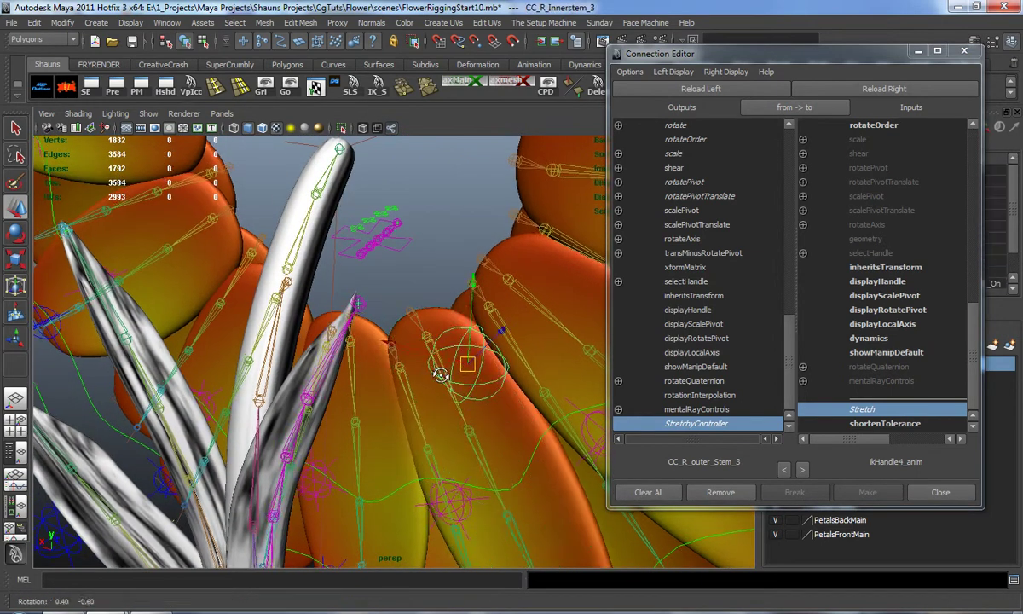
left_click_drag(440, 372, 438, 349, "alt")
right_click_drag(438, 349, 435, 365, "alt")
middle_click_drag(435, 365, 391, 340, "alt")
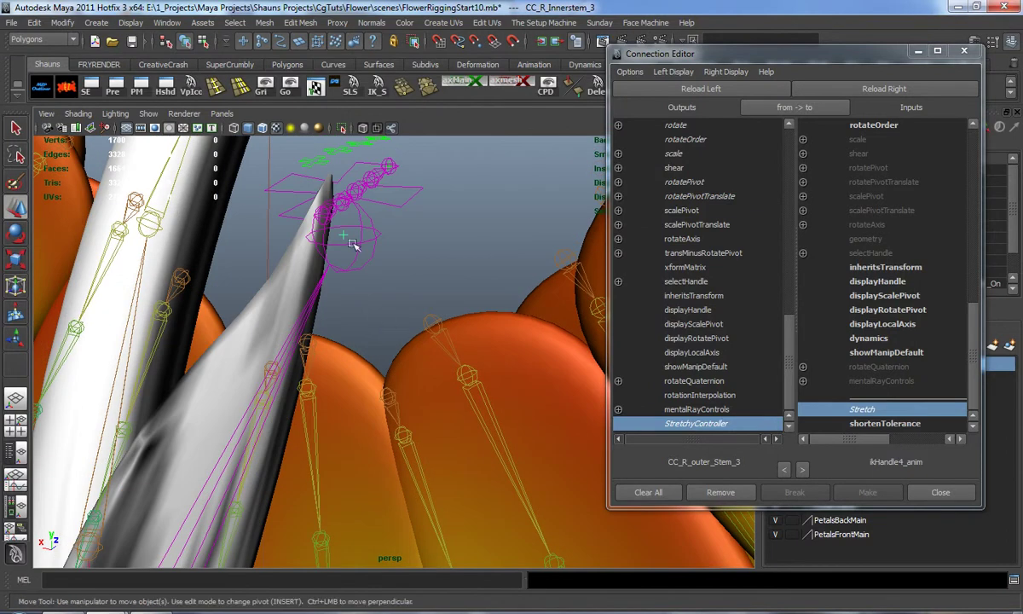
left_click(663, 92)
Load ikHandle2_anim as the input object and connect CC_R_Innerstem_3's StretchyController to its Stretch attribute.
left_click(342, 234)
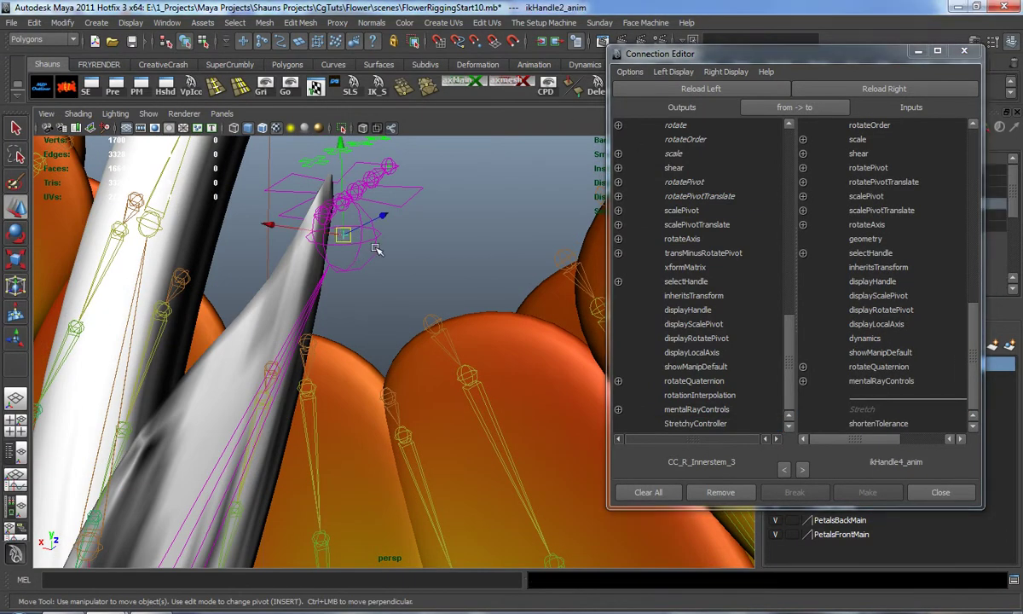
left_click(859, 91)
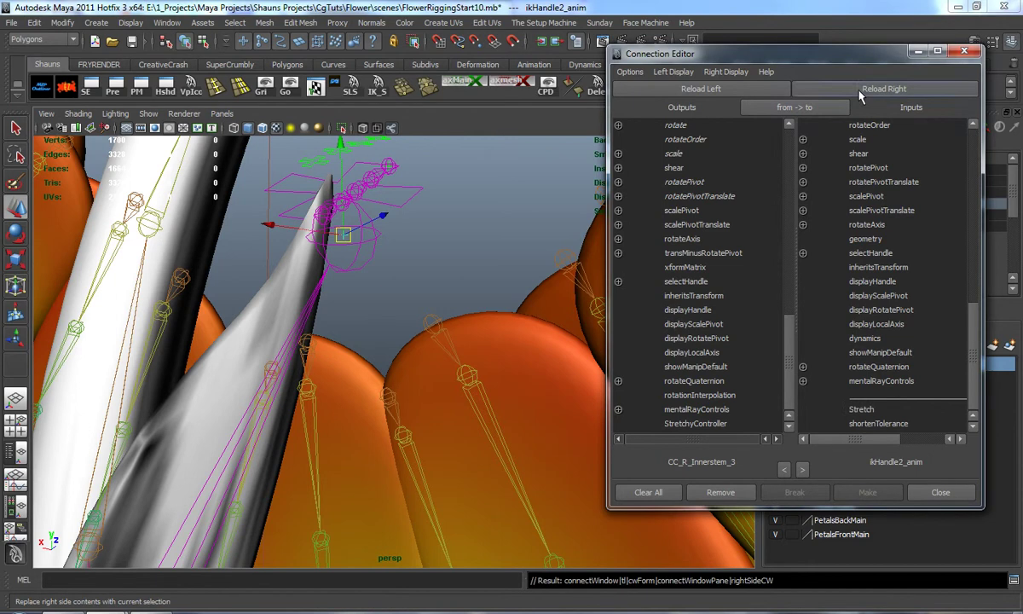
left_click(695, 424)
left_click(873, 413)
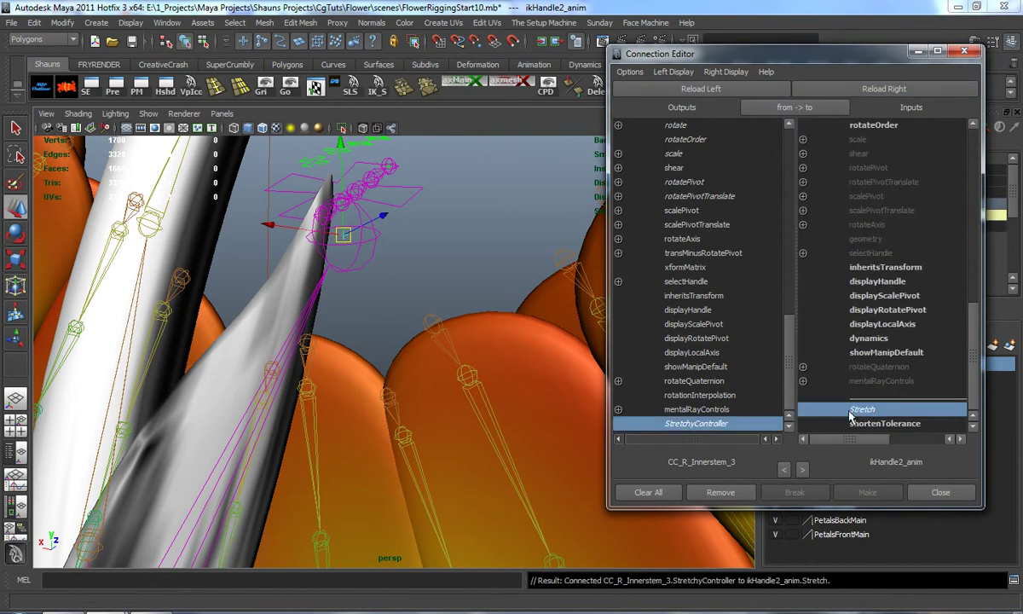
Connect the StretchyController attribute of CC_L_Innerstem_3 to the Stretch attribute of ikHandle1_anim.
right_click_drag(443, 358, 366, 366, "alt")
left_click_drag(367, 366, 315, 388, "alt")
middle_click_drag(315, 387, 470, 388, "alt")
left_click_drag(471, 387, 394, 339, "alt")
left_click(304, 335)
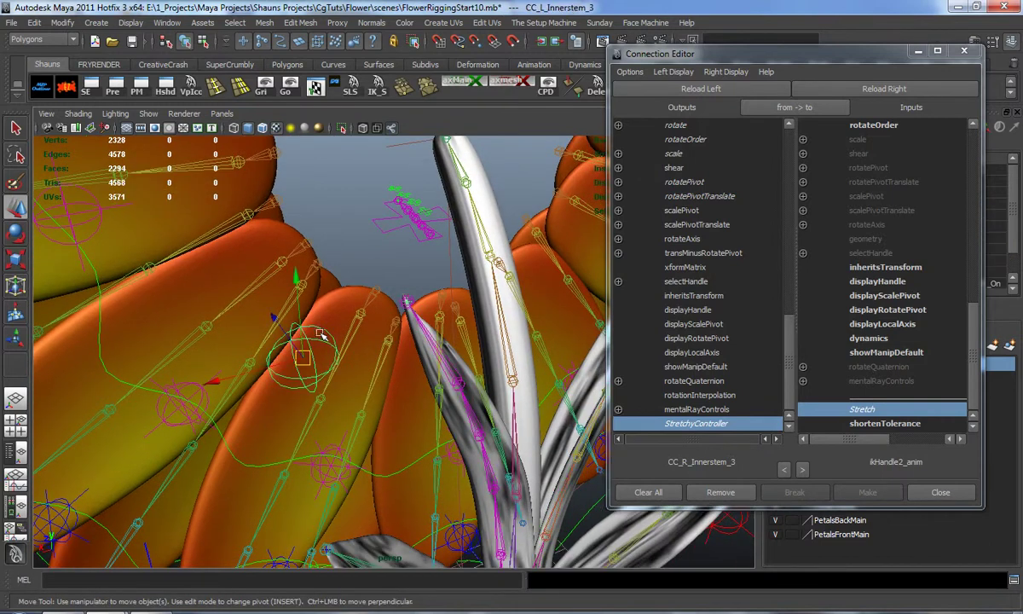
left_click(682, 94)
left_click_drag(416, 347, 435, 327, "alt")
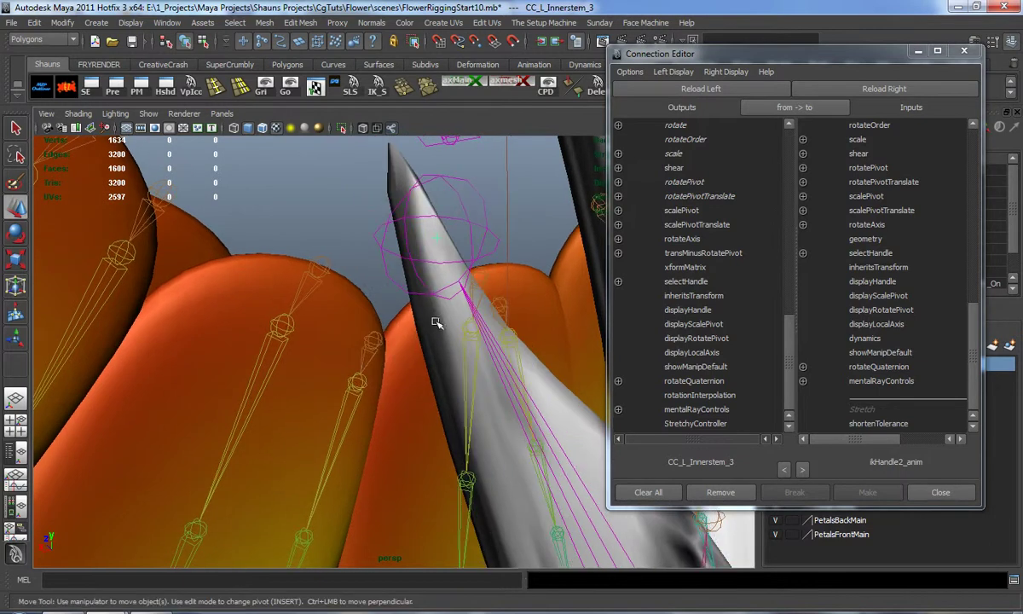
left_click(437, 238)
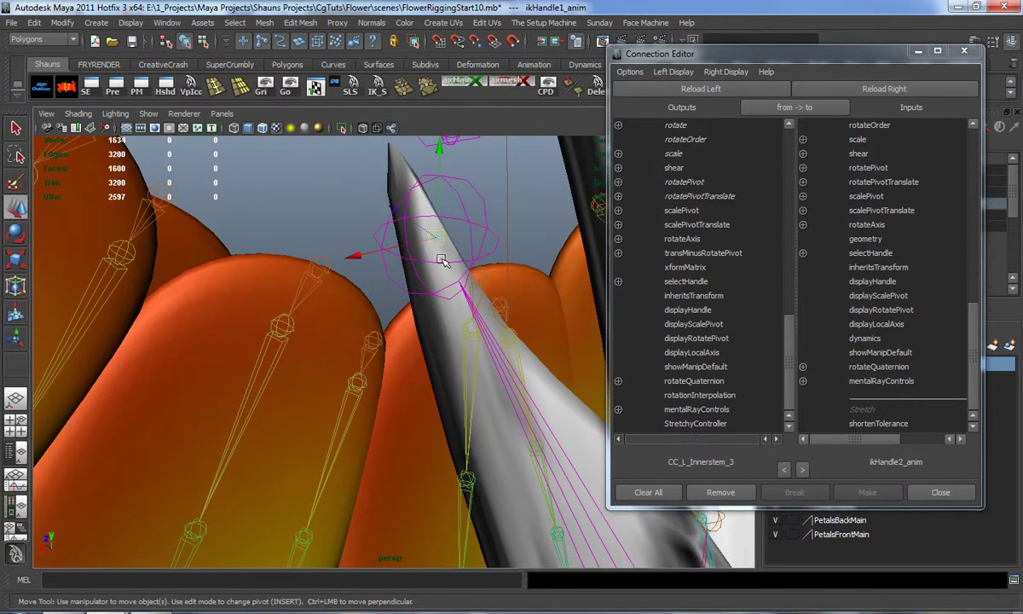
left_click(852, 88)
left_click(695, 423)
left_click(865, 410)
Load the CC_L_outer_Stem_3 control as the output object for the connection.
scroll(500, 412, "down", 5)
middle_click_drag(492, 389, 492, 193, "alt")
left_click_drag(436, 265, 218, 277, "alt")
left_click(212, 264)
left_click(692, 88)
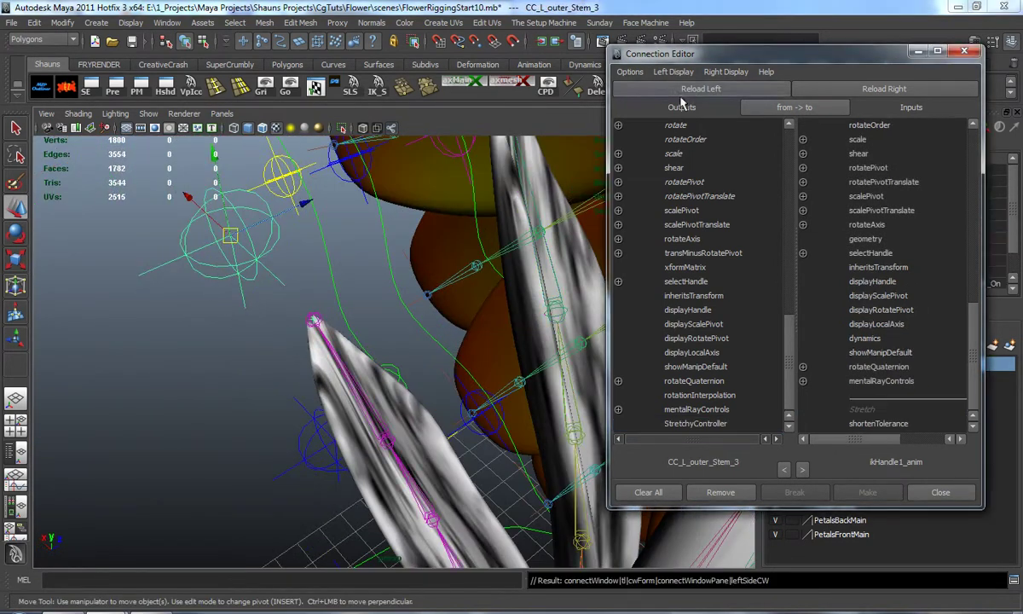
Load ikHandle3_anim as the input object, connect CC_L_outer_Stem_3's StretchyController to its Stretch attribute, and close the Connection Editor.
left_click_drag(293, 253, 341, 258, "alt")
scroll(319, 286, "up", 4)
middle_click_drag(330, 296, 334, 338, "alt")
right_click_drag(324, 338, 338, 340, "alt")
left_click(292, 283)
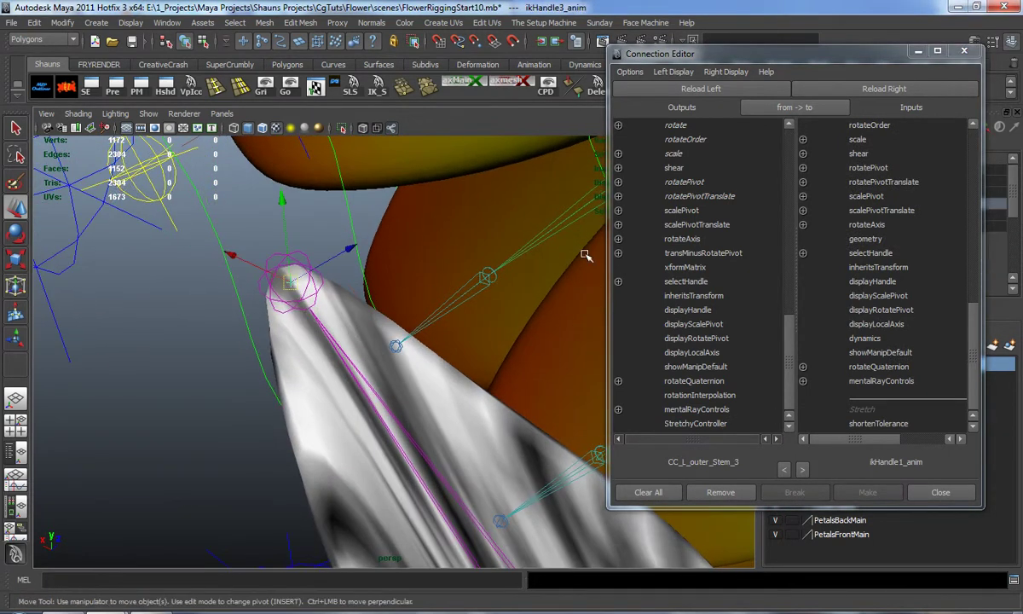
left_click(858, 94)
left_click(696, 422)
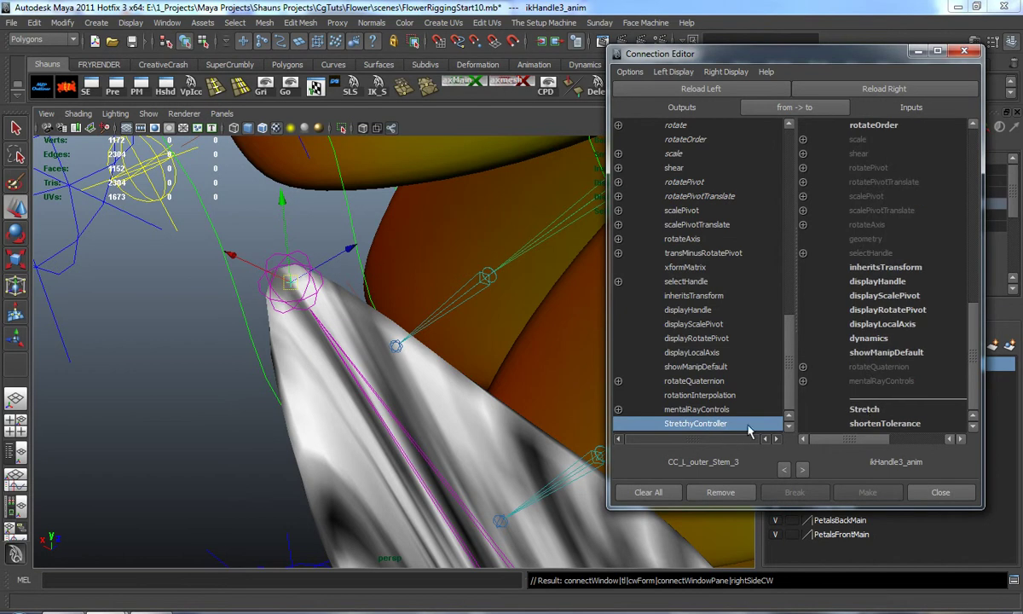
left_click(861, 409)
left_click(964, 52)
Try moving an outer stem's tip control to test the stretch, undo the move and clear the selection.
scroll(265, 411, "down", 7)
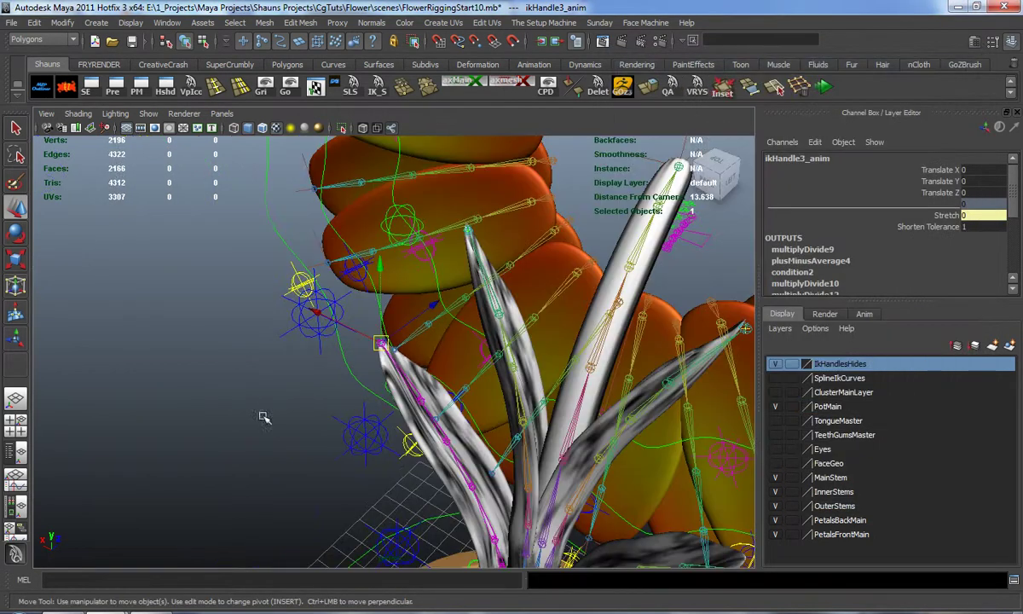
left_click(242, 394)
left_click(300, 322)
left_click_drag(262, 351, 700, 331, "alt")
left_click_drag(323, 316, 148, 164)
key("ctrl+z")
left_click(182, 425)
Inspect the stems and their tip controls, including CC_L_outer_Stem_3, from several angles around the flower and pot.
scroll(217, 418, "down", 6)
left_click_drag(218, 419, 304, 415, "alt")
middle_click_drag(305, 415, 272, 341, "alt")
scroll(271, 341, "up", 2)
left_click_drag(272, 340, 306, 370, "alt")
middle_click_drag(306, 370, 292, 370, "alt")
scroll(293, 370, "up", 2)
left_click_drag(295, 368, 269, 392, "alt")
left_click(300, 215)
left_click_drag(301, 215, 266, 362, "alt")
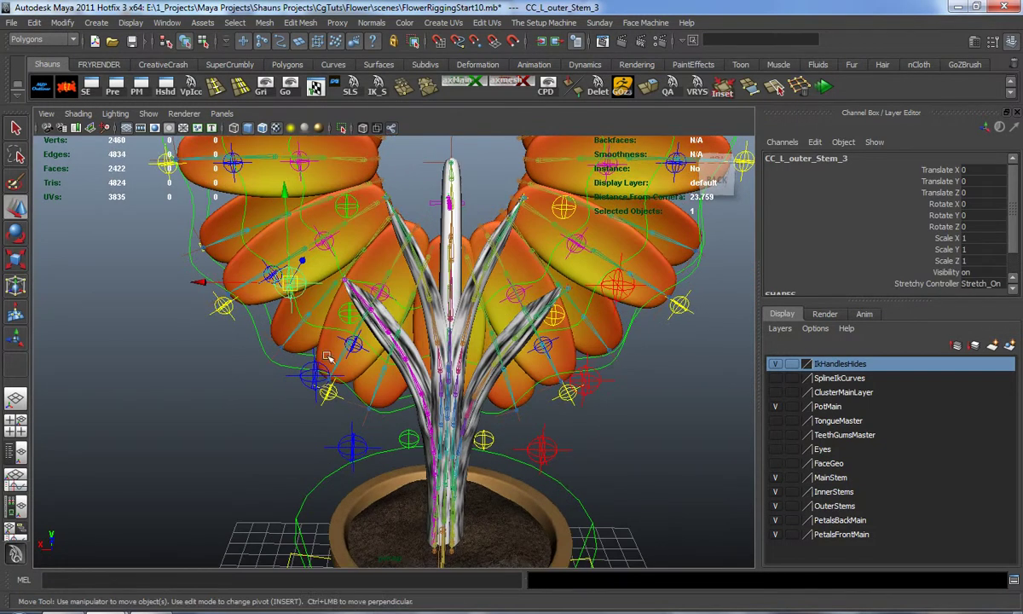
right_click_drag(378, 391, 264, 372, "alt")
left_click(266, 375)
left_click_drag(293, 392, 296, 378, "alt")
Group all ikHandle1 to ikHandle4 start point and end point groups and name the new group StretchyIkHandles__Stem.
left_click_drag(1021, 38, 785, 26)
scroll(768, 409, "down", 3)
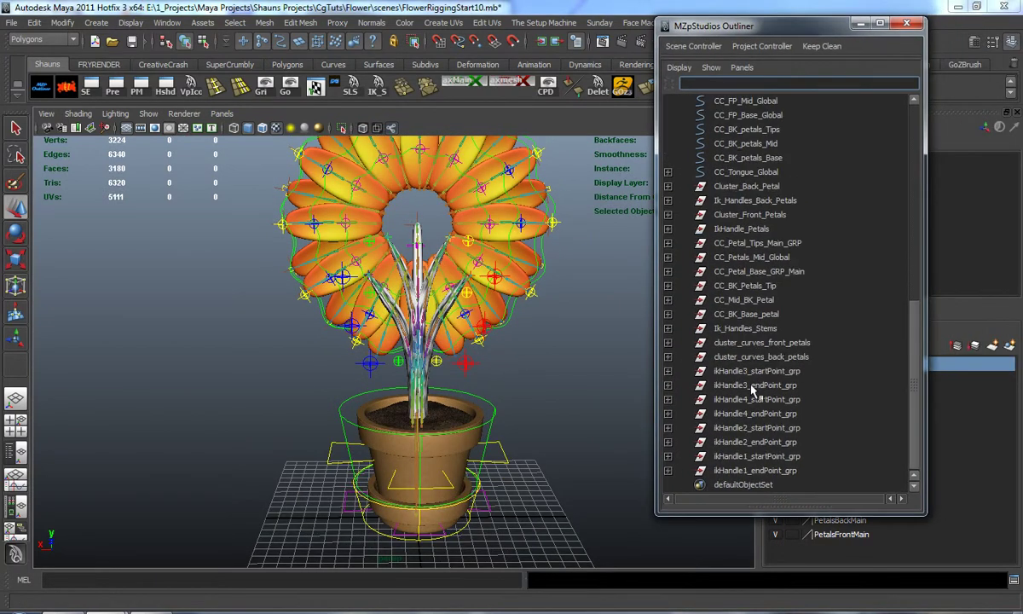
left_click_drag(758, 375, 741, 471)
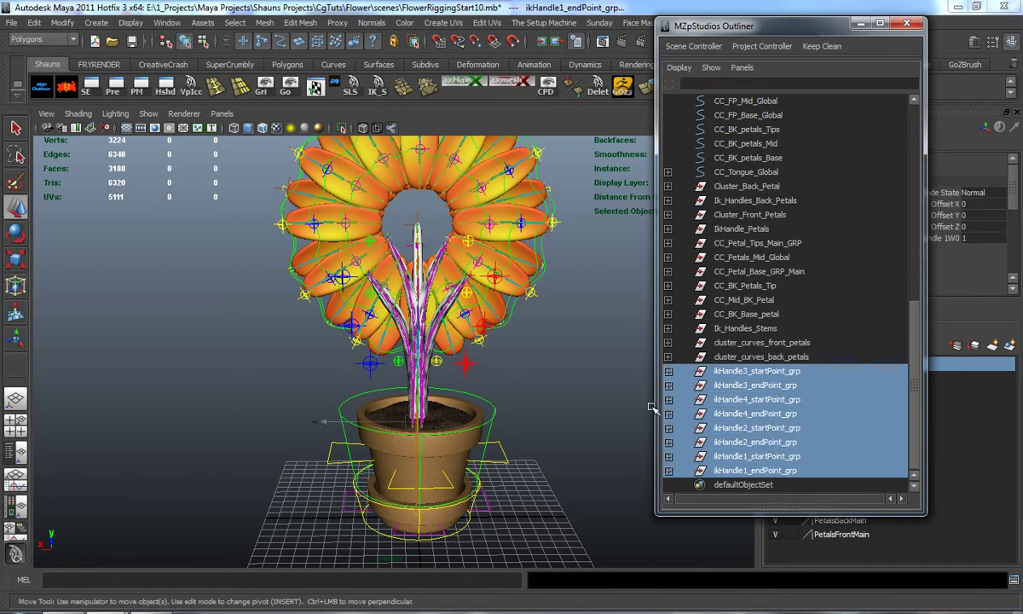
key("ctrl+g")
double_click(722, 471)
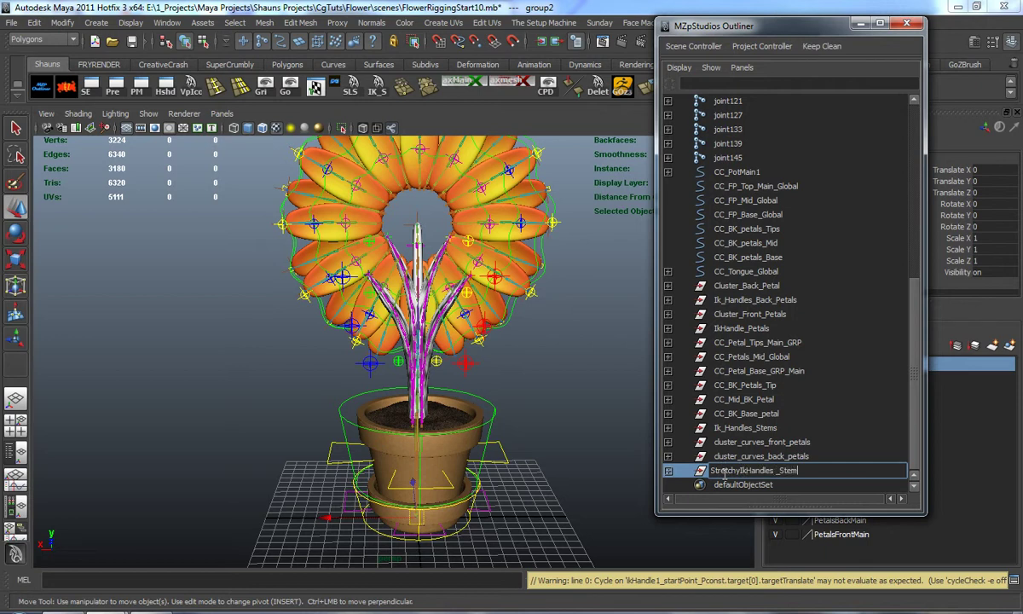
type("StretchyIkHandles__Stem")
key("Return")
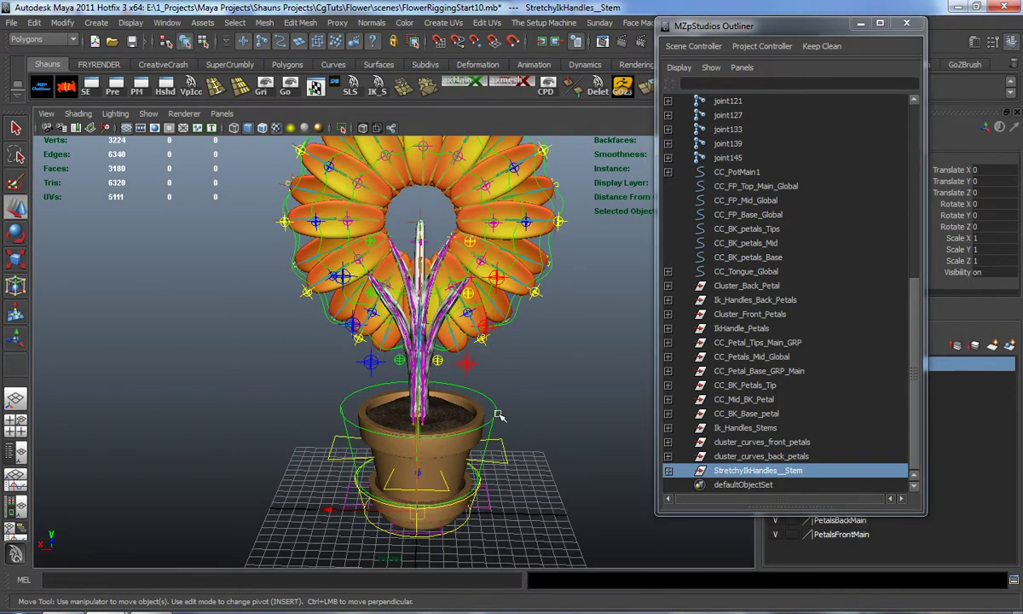
Parent the StretchyIkHandles__Stem group to the CC_PotMain1 control, clear the selection and move the Outliner out of the way.
left_click(499, 415, "shift")
key("p")
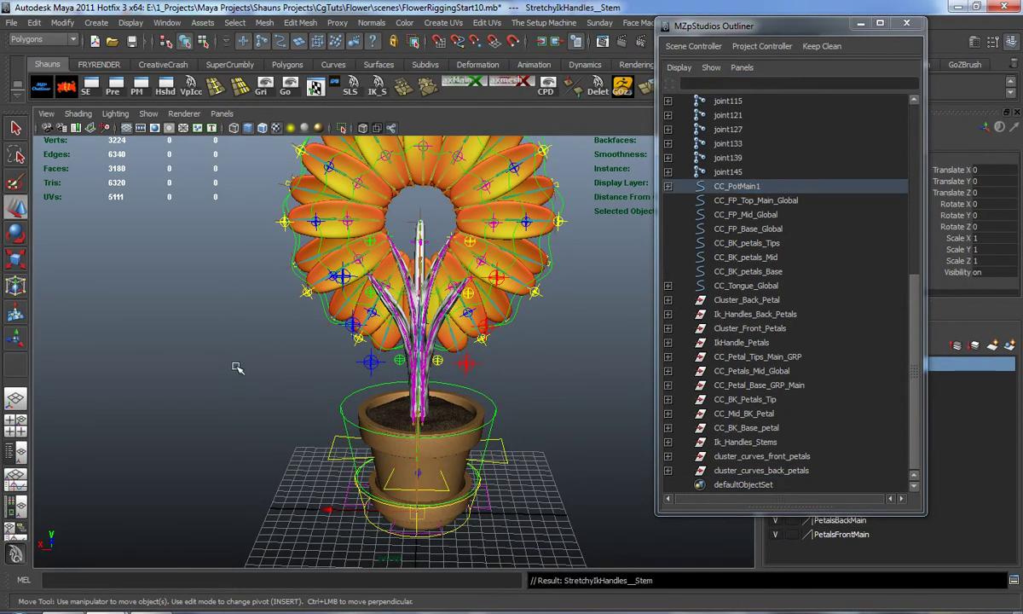
left_click(270, 397)
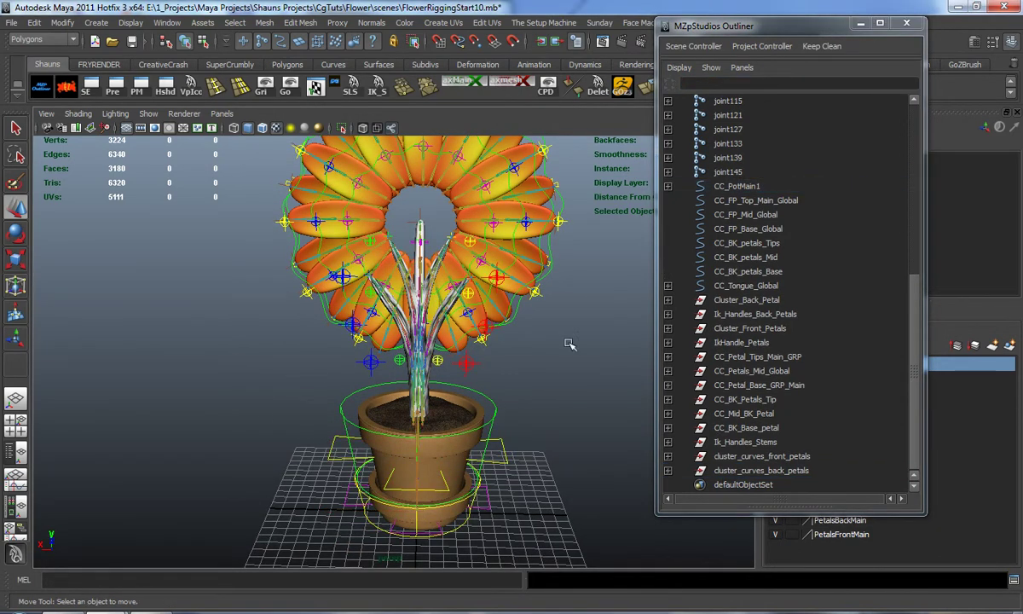
left_click_drag(767, 29, 1022, 141)
Rename the Stretch_On enum value of CC_L_outer_Stem_3's StretchyController attribute to Stretch_OFF.
left_click_drag(385, 328, 326, 315, "alt")
scroll(308, 339, "up", 5)
left_click(310, 296)
key("w")
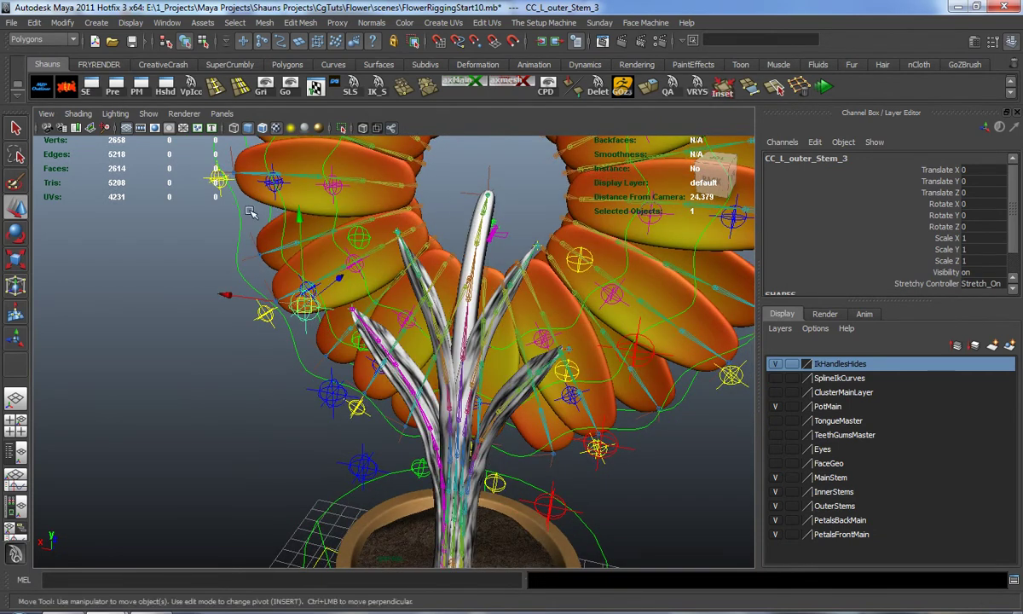
left_click(62, 23)
left_click(85, 220)
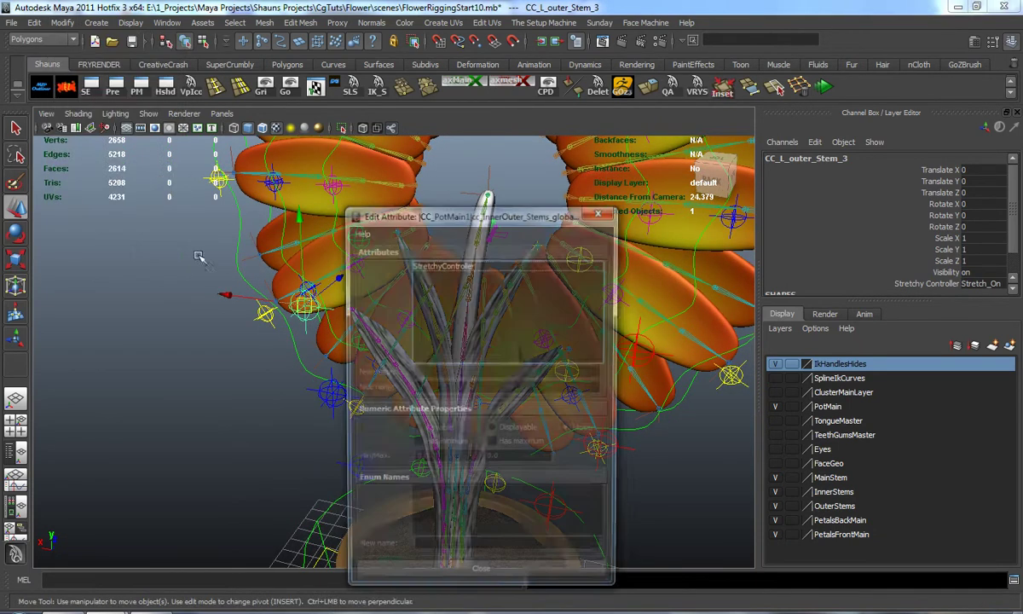
left_click(438, 264)
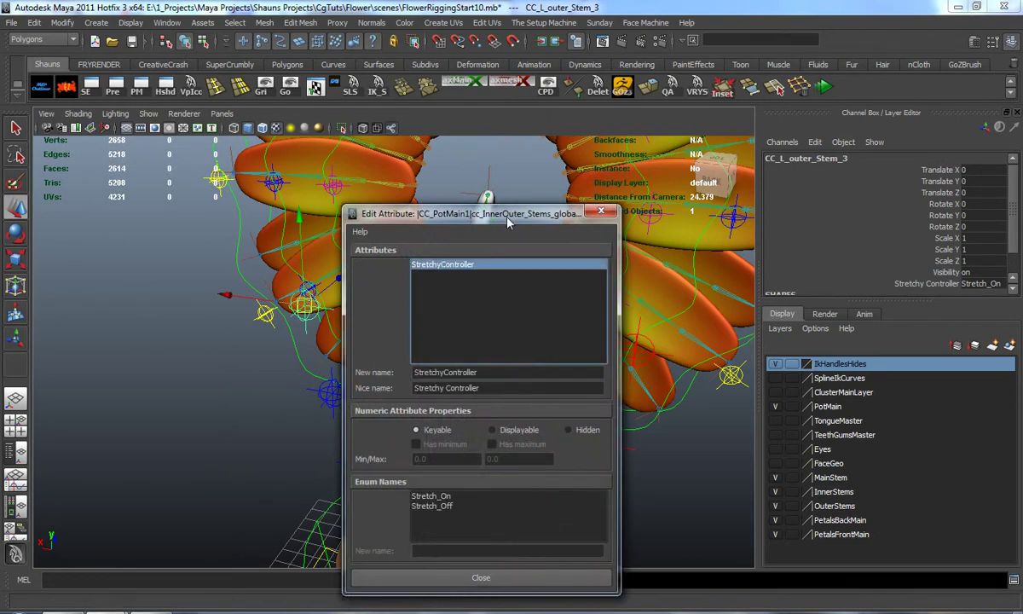
left_click_drag(507, 221, 503, 135)
left_click(437, 410)
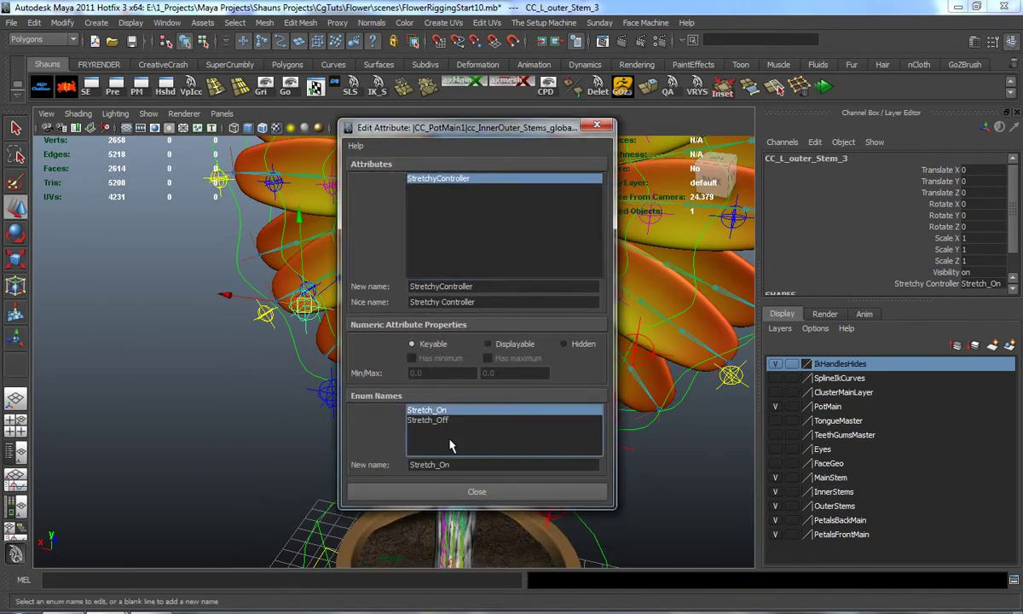
left_click(461, 464)
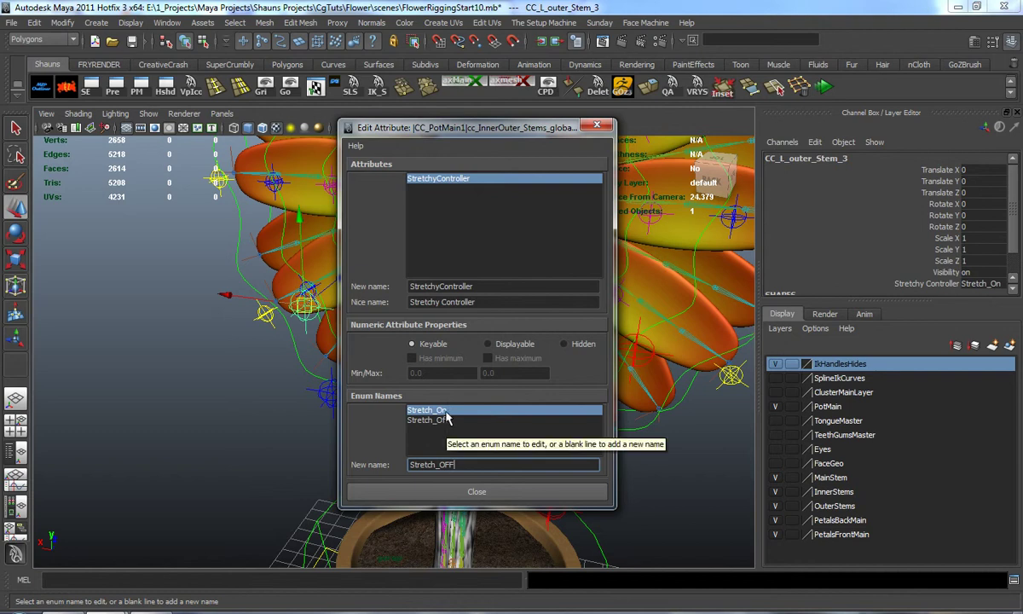
left_click(413, 215)
Rename the second enum value, Stretch_Off, of CC_L_outer_Stem_3's StretchyController attribute to Stretch_ON and close the attribute editing window.
left_click(430, 178)
left_click(443, 420)
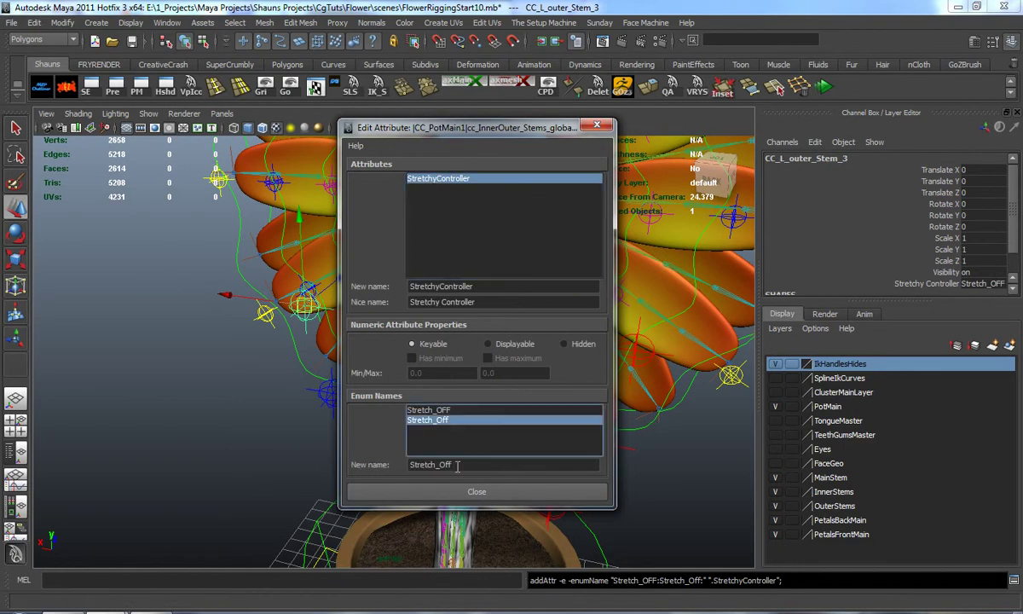
left_click_drag(461, 464, 447, 464)
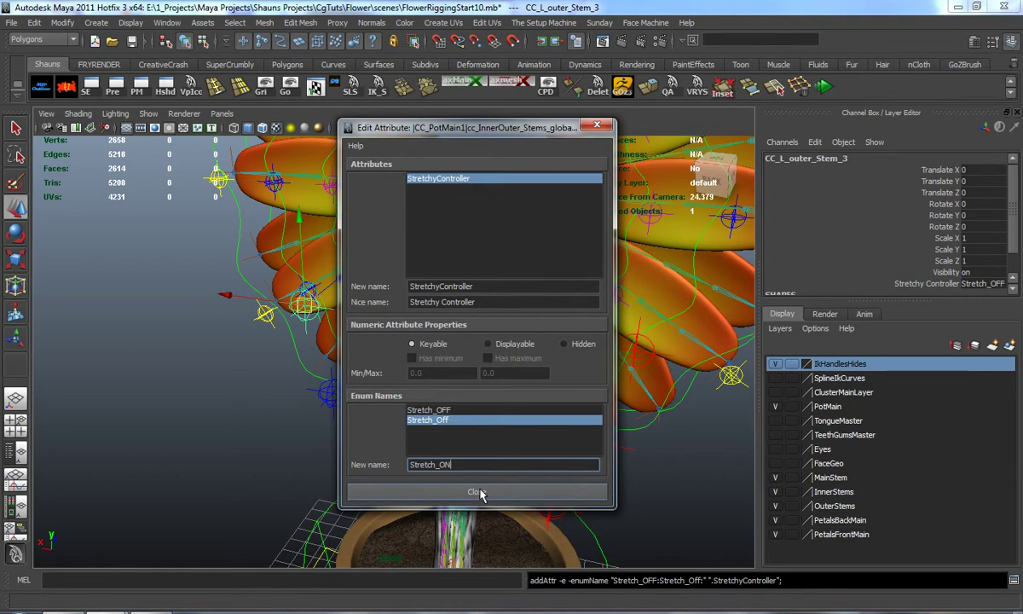
left_click(476, 491)
Open CC_L_Innerstem_3's attributes for editing and rename the Stretch_On enum value of StretchyController to Stretch_OFF.
left_click_drag(455, 368, 247, 204, "alt")
left_click(266, 223)
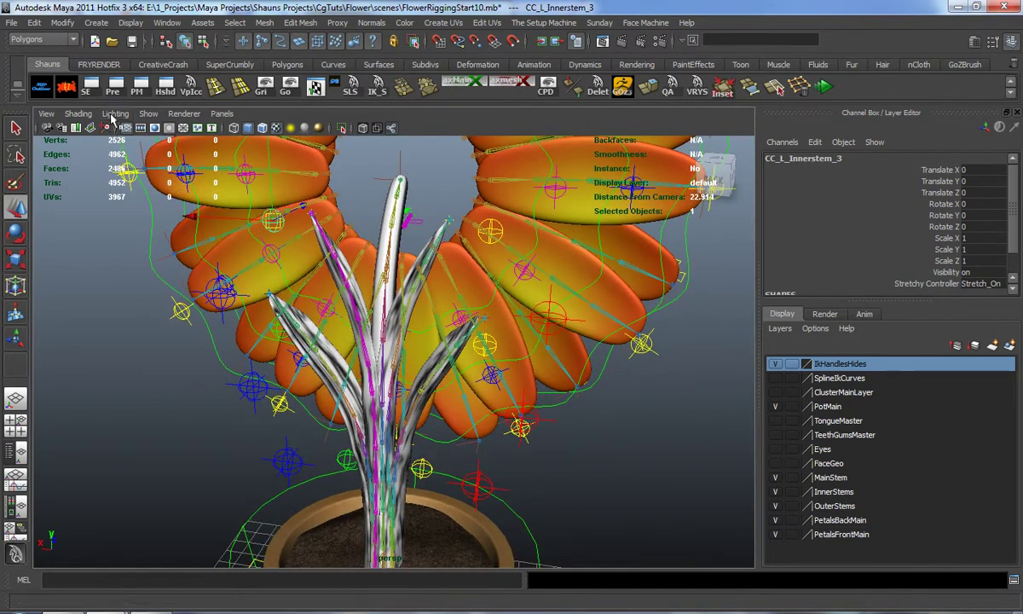
left_click(62, 24)
left_click(92, 219)
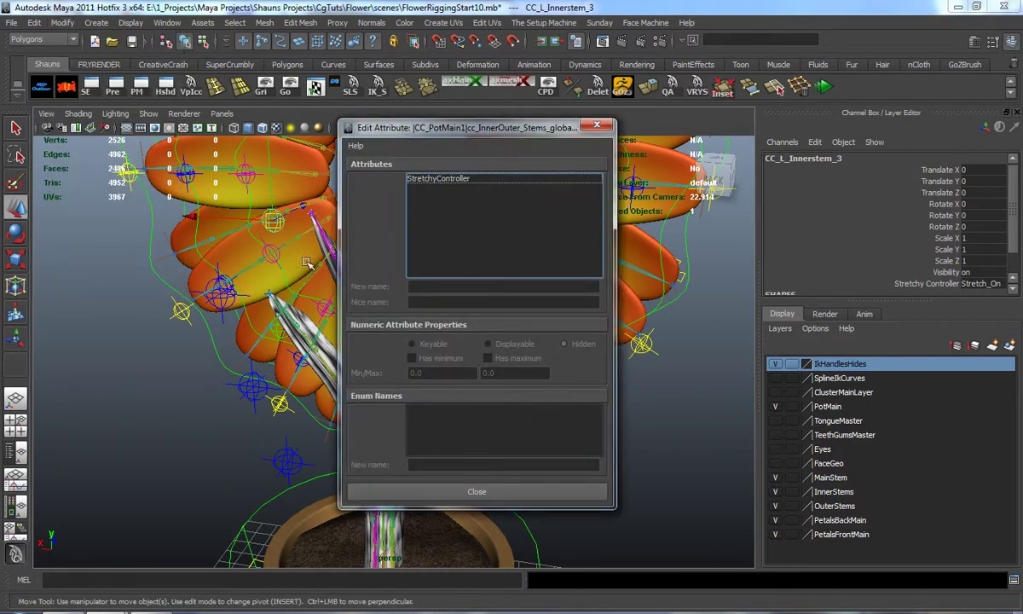
left_click_drag(500, 129, 750, 108)
left_click(673, 157)
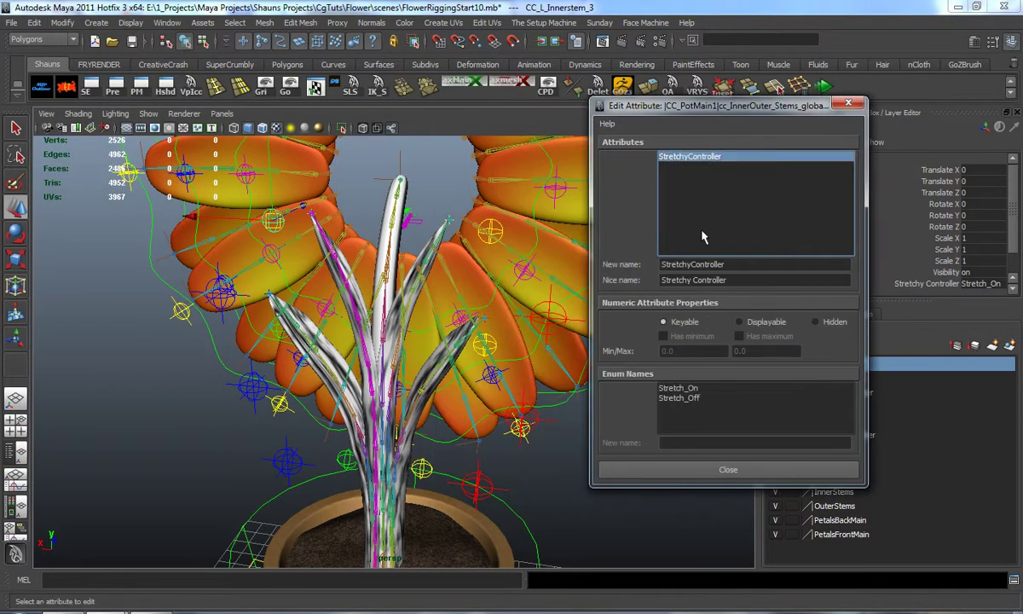
left_click(695, 389)
left_click(715, 444)
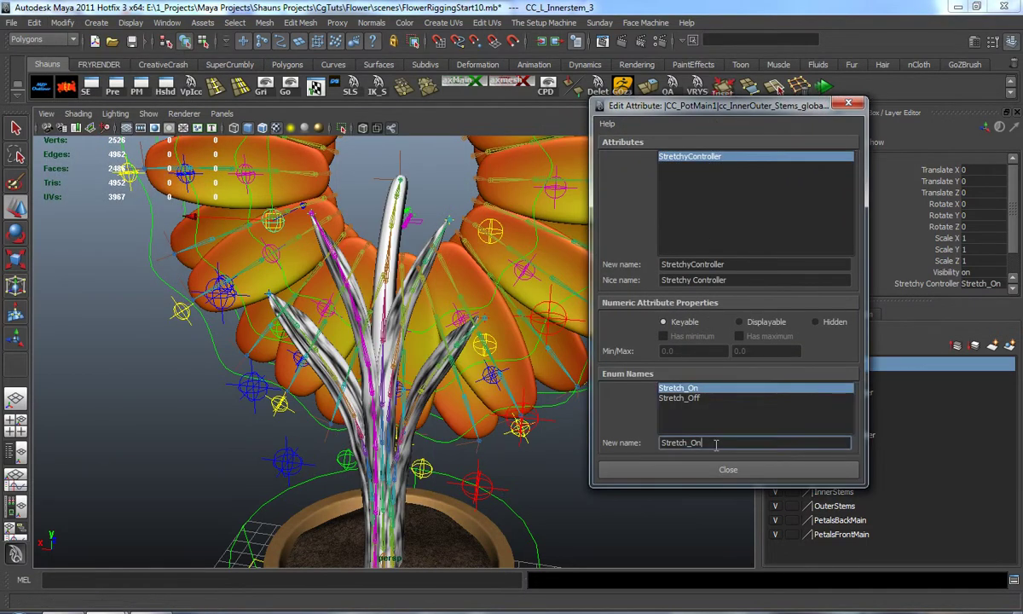
type("OFF")
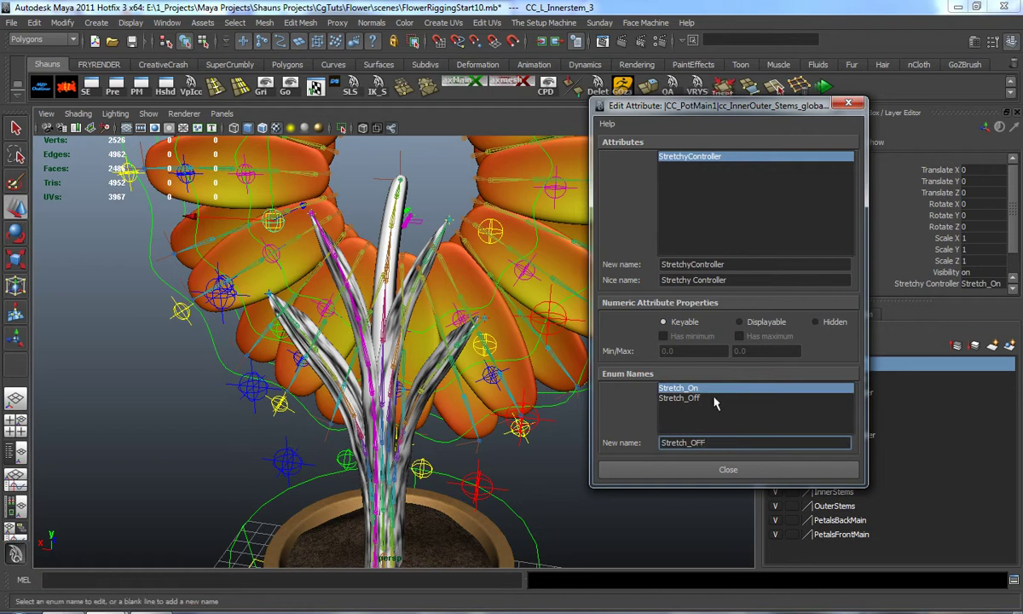
left_click(697, 399)
Rename the second enum value, Stretch_Off, of CC_L_Innerstem_3's StretchyController attribute to Stretch_ON.
left_click(690, 160)
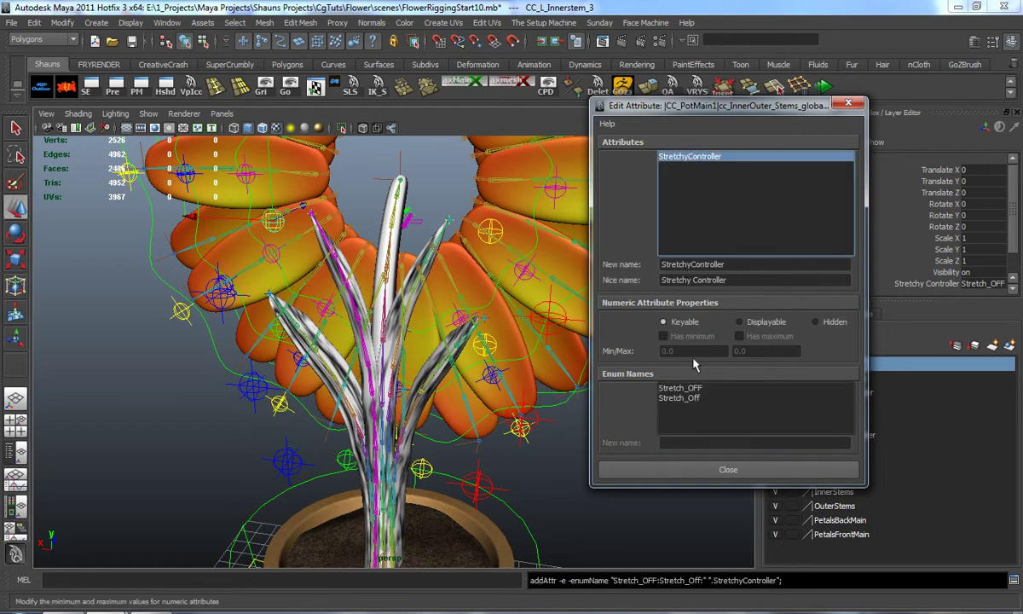
left_click(694, 398)
left_click(713, 443)
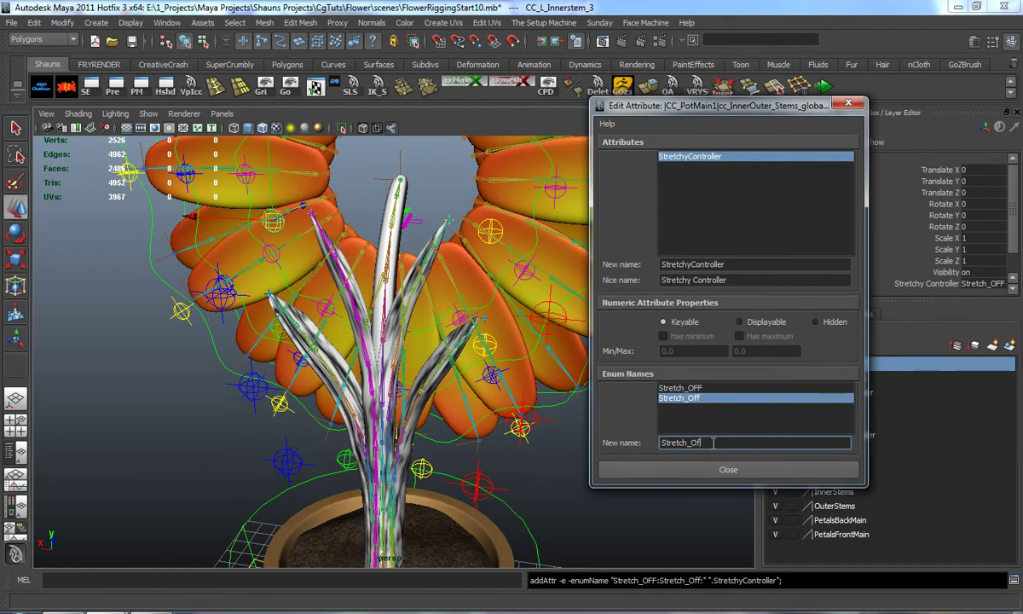
key("Return")
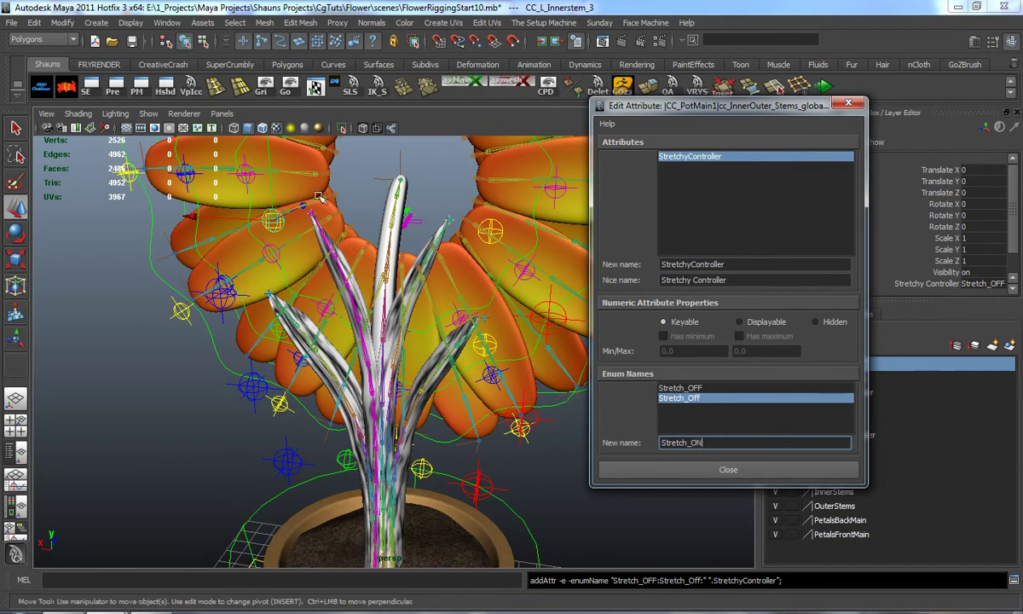
Test CC_L_Innerstem_3's stretch by moving the control, undo the move and set its Stretchy Controller to Stretch_OFF.
left_click_drag(538, 298, 240, 247, "alt")
left_click(946, 285)
left_click(933, 296)
middle_click_drag(384, 277, 396, 304, "alt")
left_click_drag(247, 255, 323, 303)
key("ctrl+z")
left_click(980, 284)
left_click(988, 297)
Select the CC_R_Innerstem_3 control and rename its StretchyController enum value Stretch_On to Stretch_OFF.
left_click_drag(477, 401, 456, 392, "alt")
left_click(441, 249)
left_click_drag(477, 302, 354, 354, "alt")
left_click(689, 158)
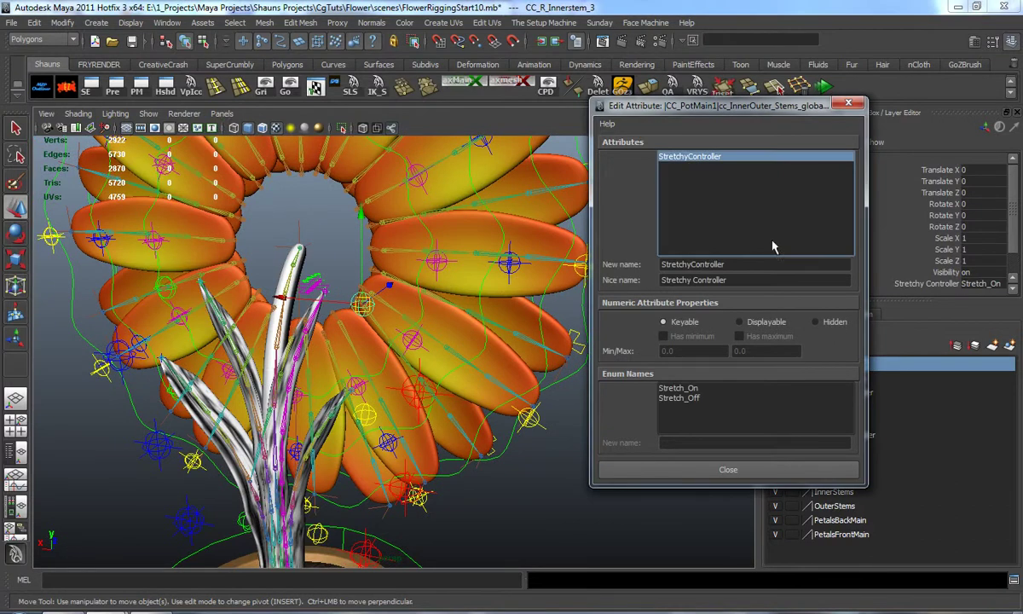
left_click(686, 388)
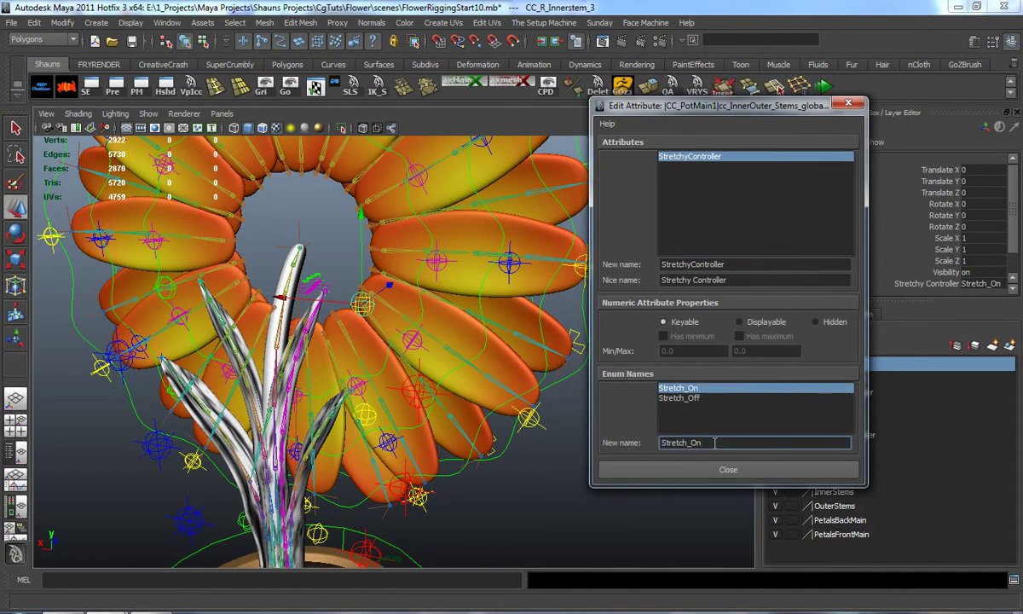
key("Return")
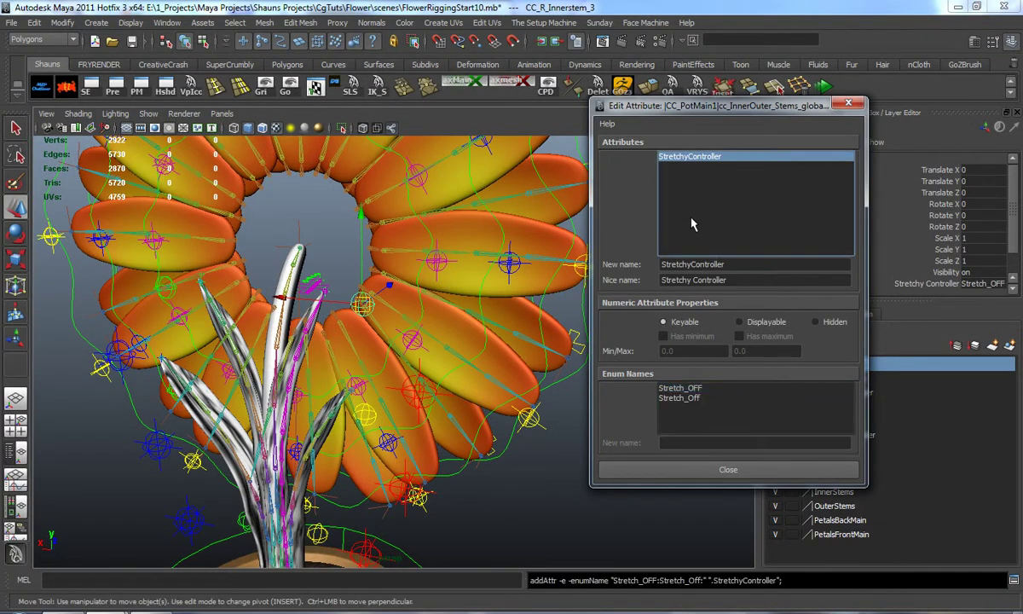
Rename the second enum value, Stretch_Off, of CC_R_Innerstem_3's StretchyController attribute to Stretch_ON.
left_click(652, 156)
left_click(690, 398)
left_click(711, 442)
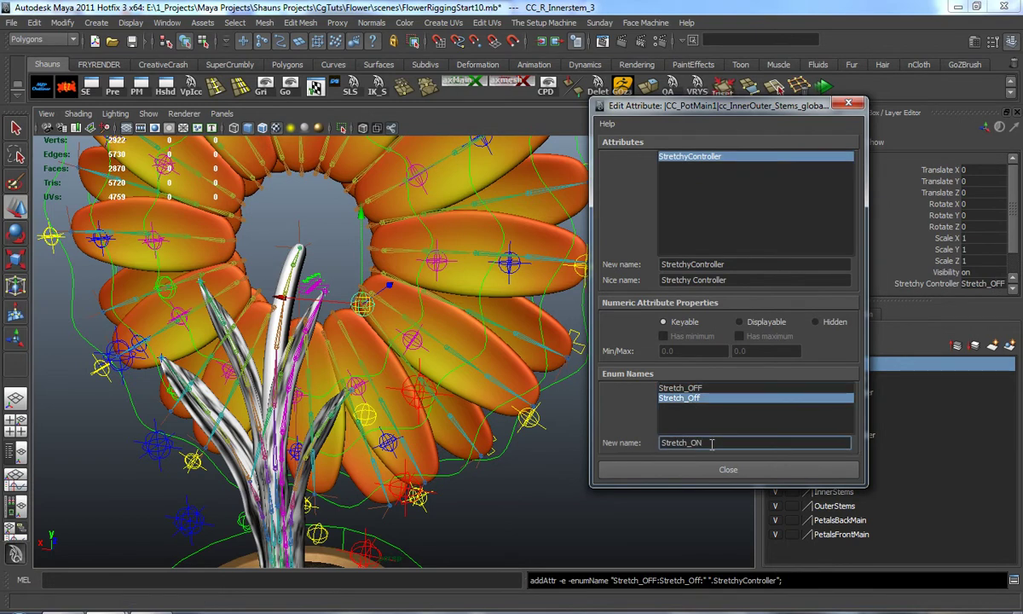
Select the CC_R_outer_Stem_3 control and rename its StretchyController enum value Stretch_On to Stretch_OFF.
left_click_drag(500, 448, 536, 477, "alt")
left_click(478, 401)
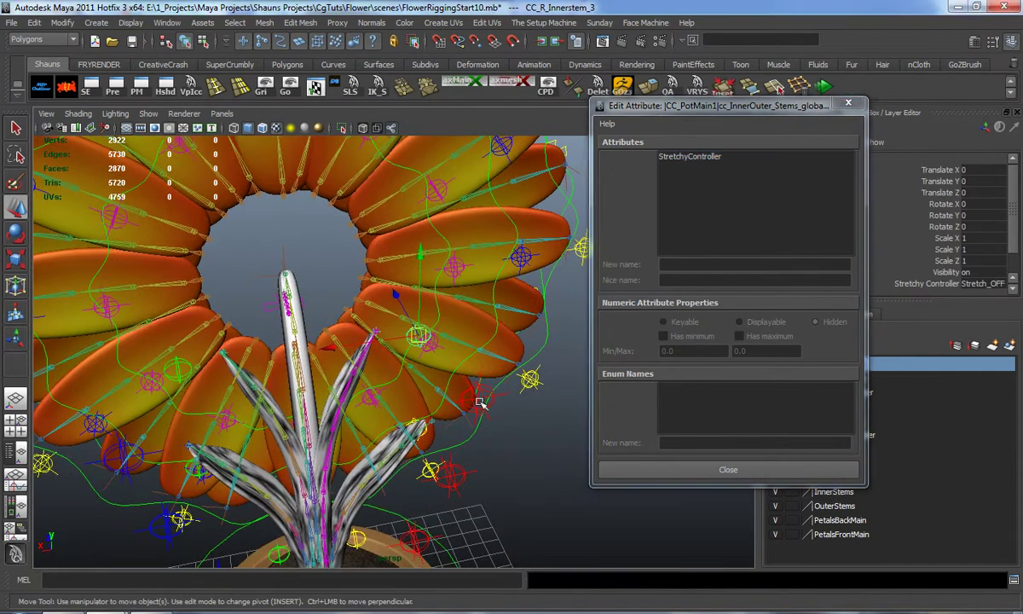
left_click_drag(493, 440, 477, 426, "alt")
left_click(650, 156)
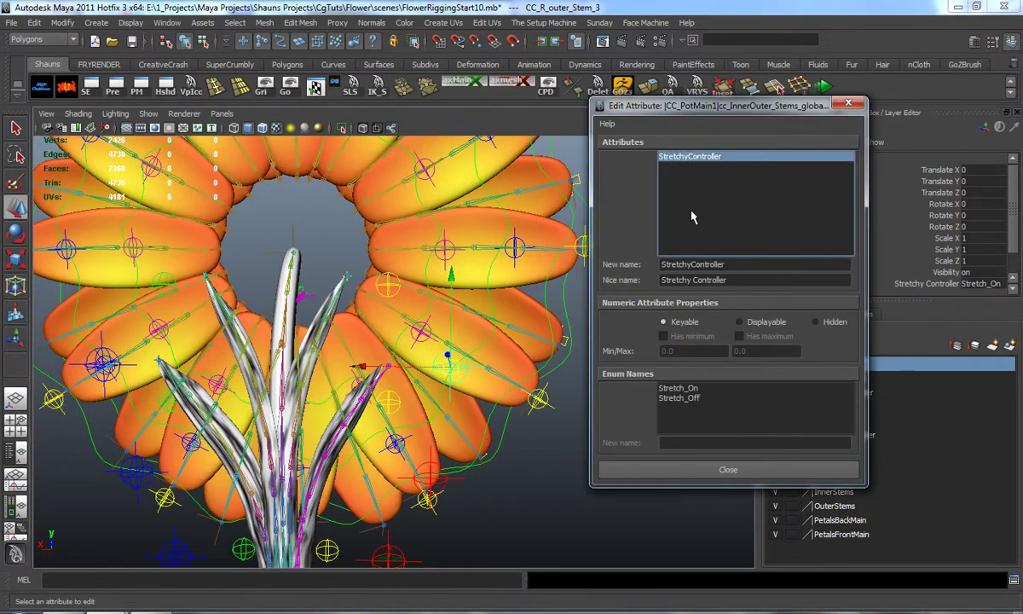
left_click(712, 388)
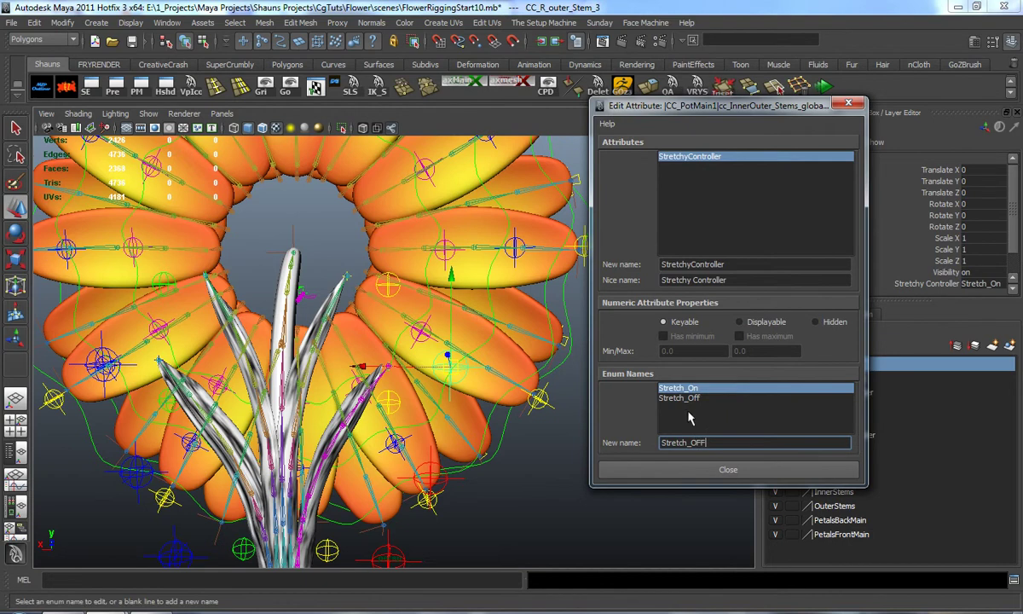
key("Return")
Rename CC_R_outer_Stem_3's second StretchyController enum value, Stretch_Off, to Stretch_ON, close the attribute editing window and clear the selection.
left_click(692, 157)
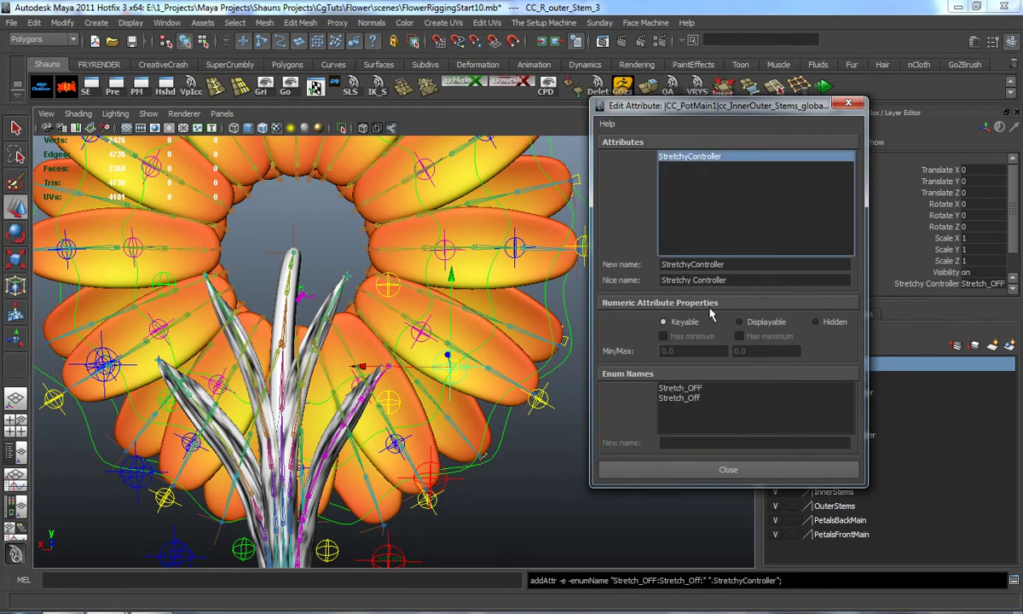
left_click(696, 398)
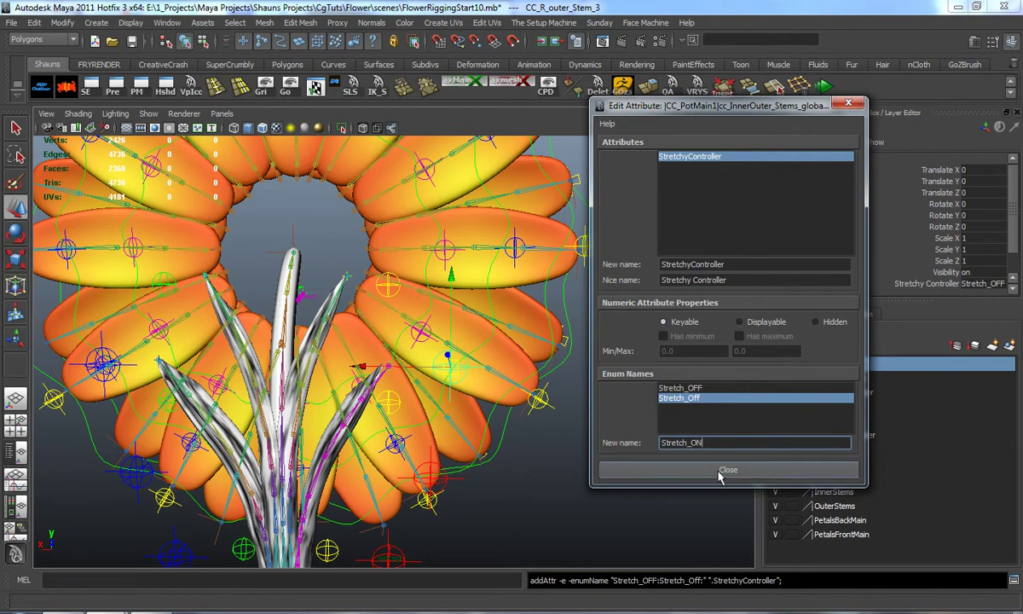
left_click(719, 474)
left_click(573, 507)
Test-move the CC_R_outer_Stem_3 control with Stretchy Controller at Stretch_OFF and undo the move.
right_click_drag(525, 482, 442, 410, "alt")
middle_click_drag(441, 410, 473, 321, "alt")
left_click_drag(430, 328, 473, 354, "alt")
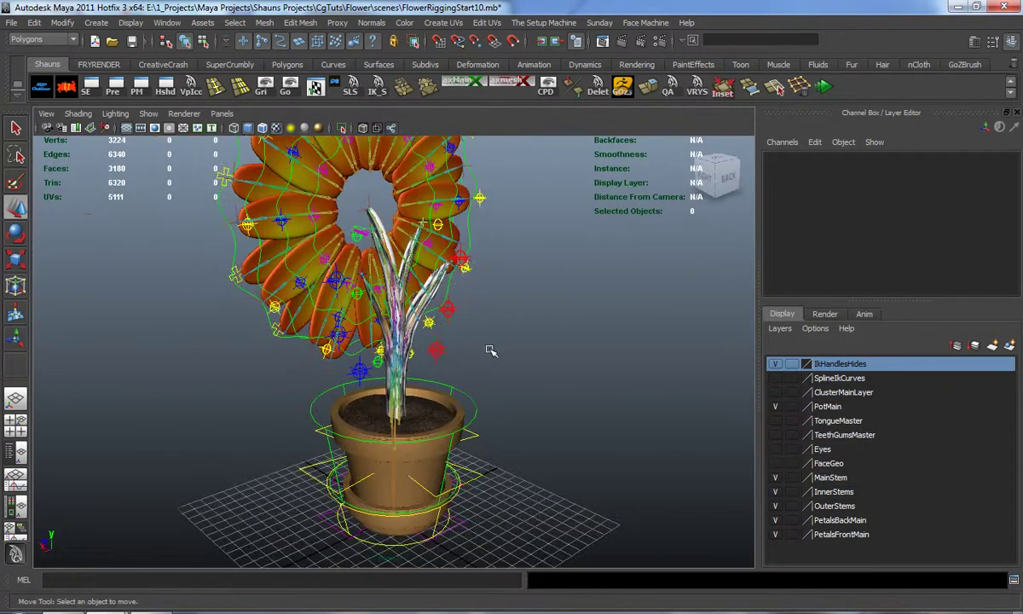
right_click_drag(473, 353, 503, 358, "alt")
middle_click_drag(496, 356, 484, 409, "alt")
left_click_drag(484, 408, 409, 381, "alt")
left_click(467, 304)
left_click_drag(467, 304, 764, 157)
key("ctrl+z")
key("ctrl+z")
key("ctrl+z")
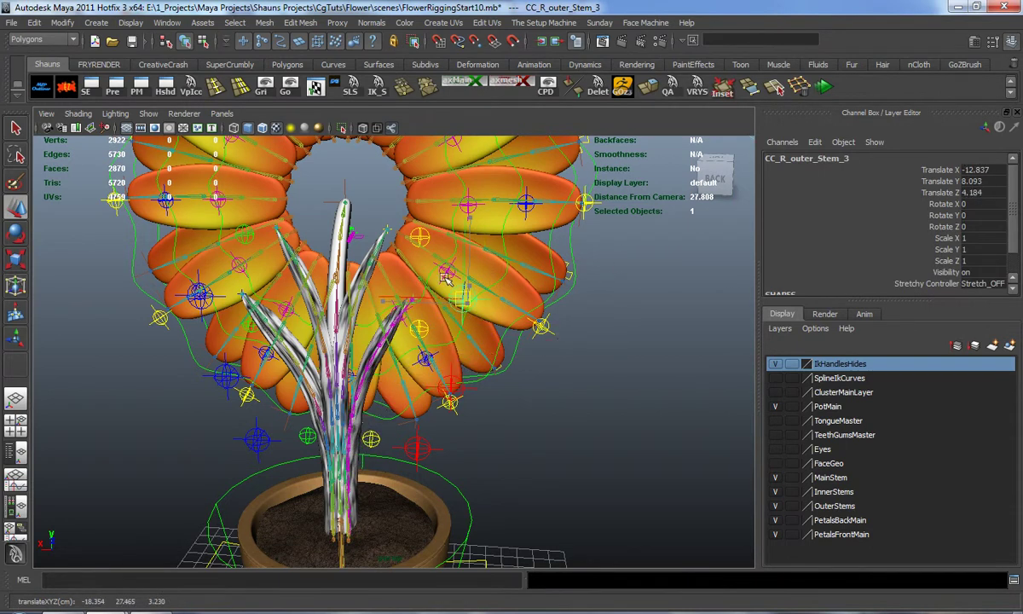
Test-move CC_R_outer_Stem_3 with Stretchy Controller at Stretch_ON, undo the move, set it back to Stretch_OFF and clear the selection.
left_click(978, 284)
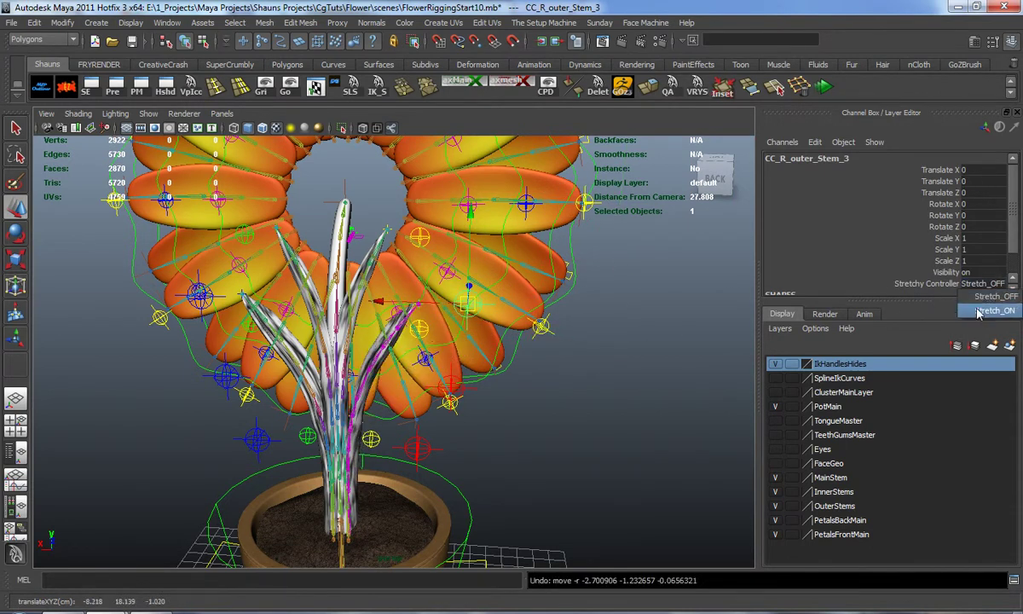
left_click(920, 289)
left_click_drag(463, 306, 800, 220)
scroll(469, 333, "down", 6)
middle_click_drag(466, 348, 482, 319, "alt")
scroll(482, 320, "up", 3)
key("ctrl+z")
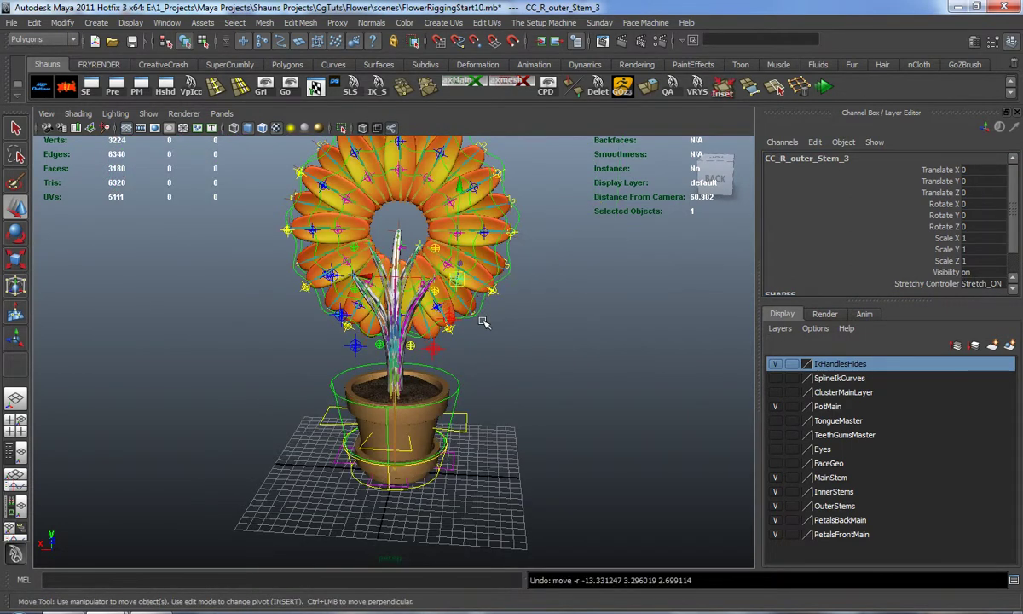
left_click(980, 285)
left_click(983, 296)
left_click(545, 365)
left_click_drag(433, 375, 456, 326, "alt")
scroll(456, 332, "up", 6)
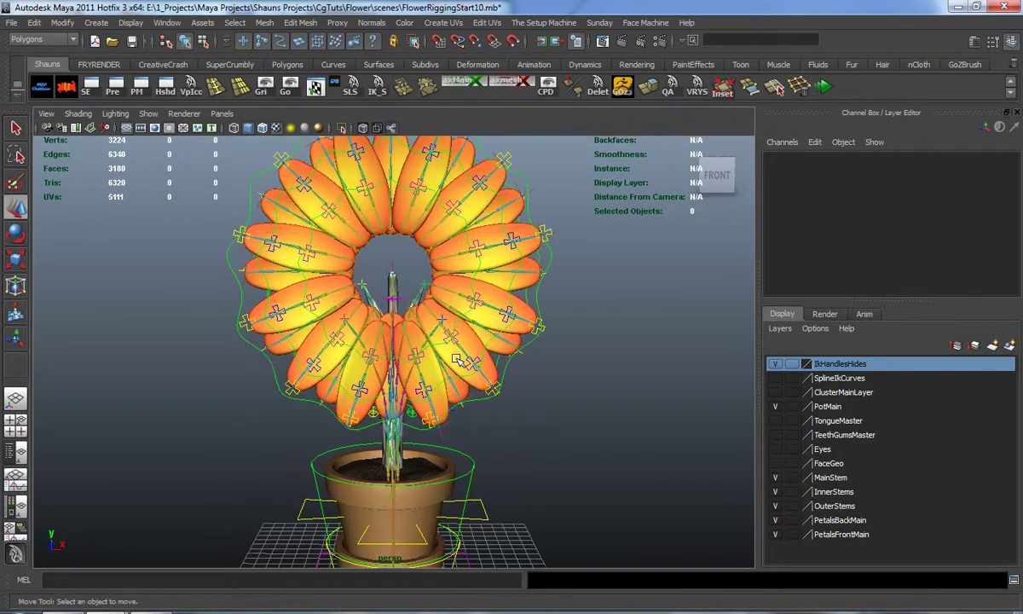
scroll(456, 362, "down", 3)
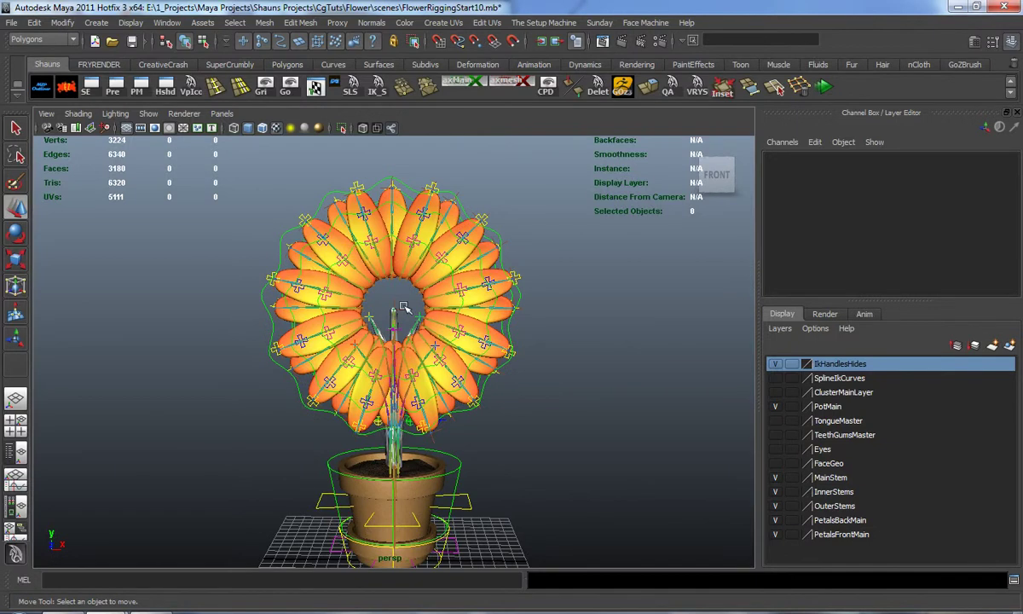
left_click_drag(407, 335, 353, 290, "alt")
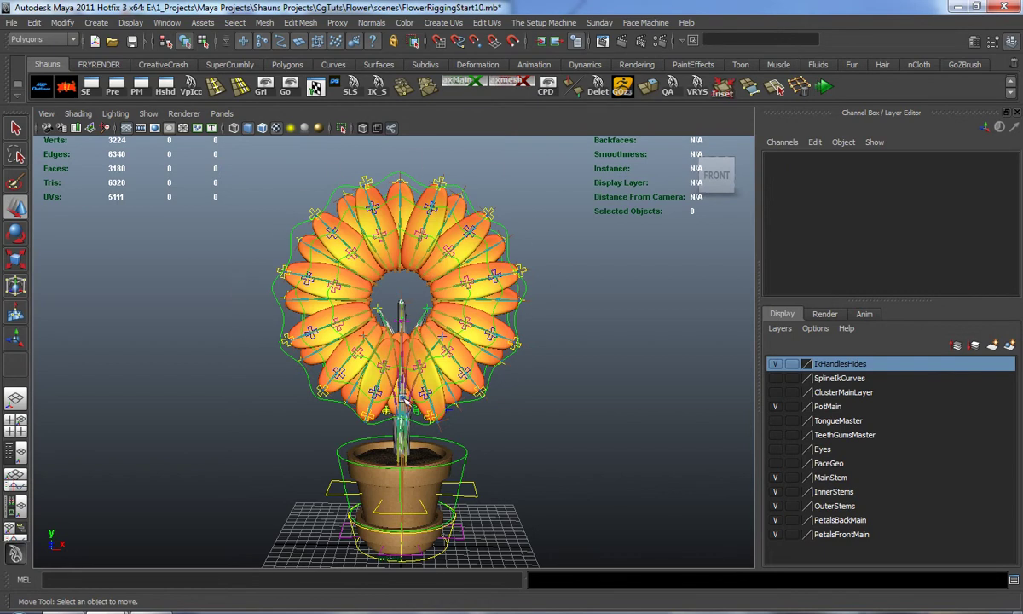
mouse_move(457, 378)
left_mouse_down("alt")
mouse_move(228, 387)
mouse_move(203, 356)
mouse_move(445, 372)
left_mouse_up("alt")
middle_click_drag(428, 265, 399, 294, "alt")
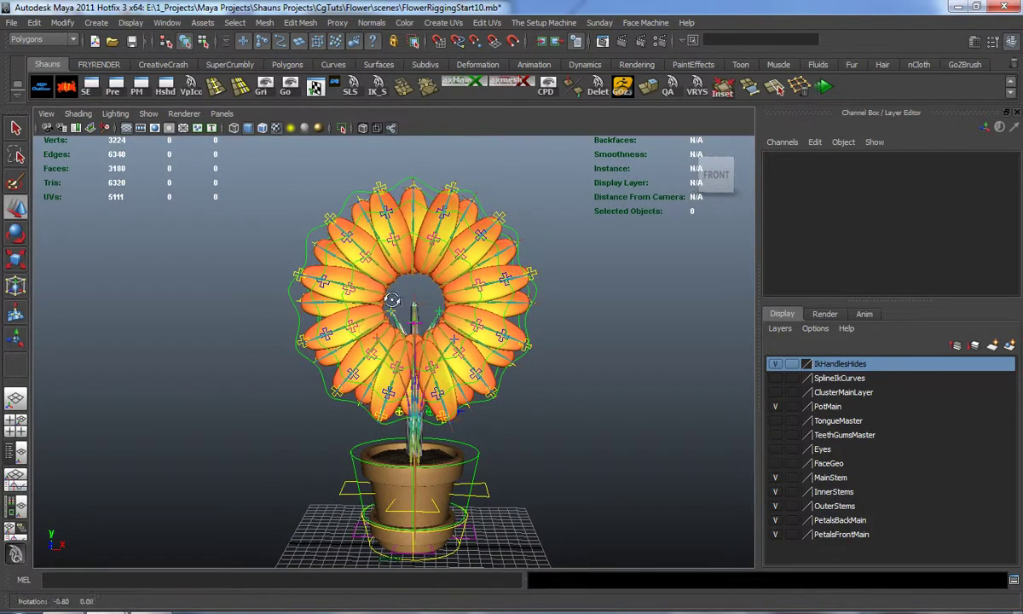
middle_click_drag(412, 286, 418, 294, "alt")
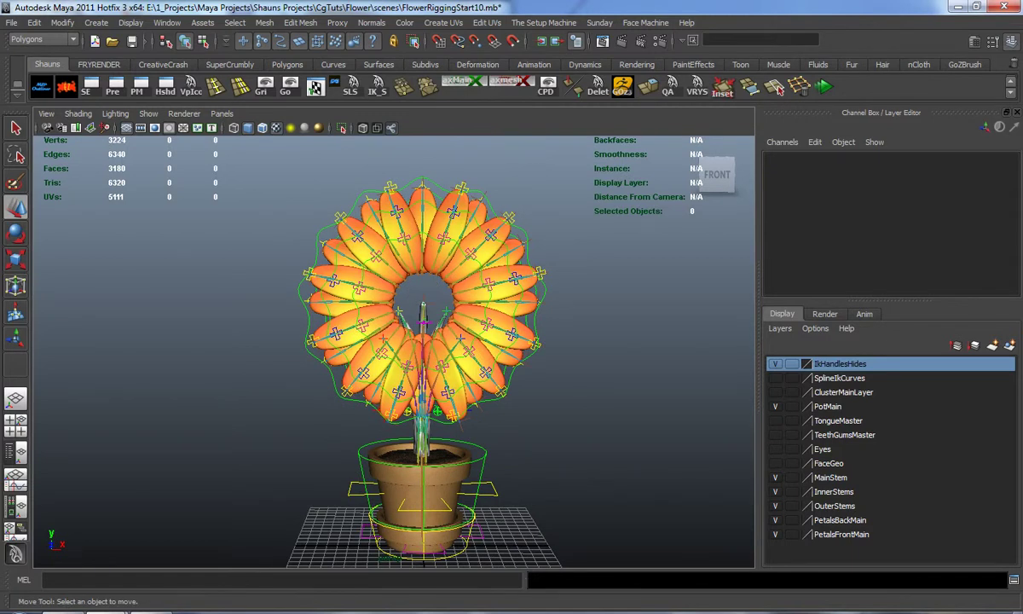